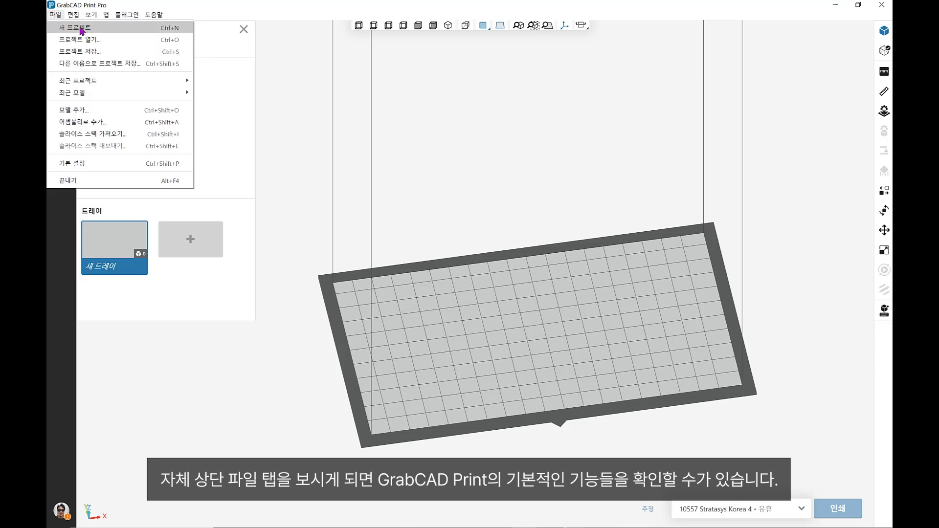
Bring up the open-project dialog, accepting the loss of unsaved work, and dismiss it without loading a project.
click(103, 40)
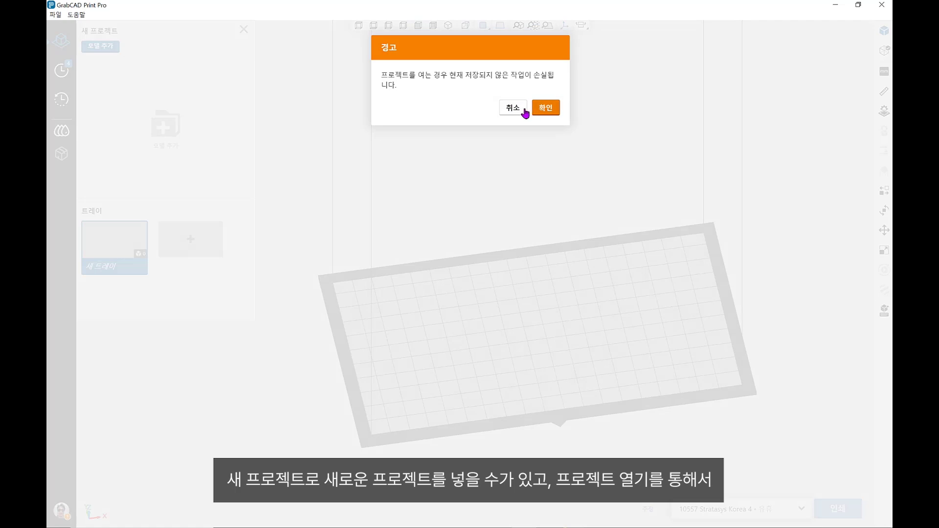
click(512, 109)
click(55, 14)
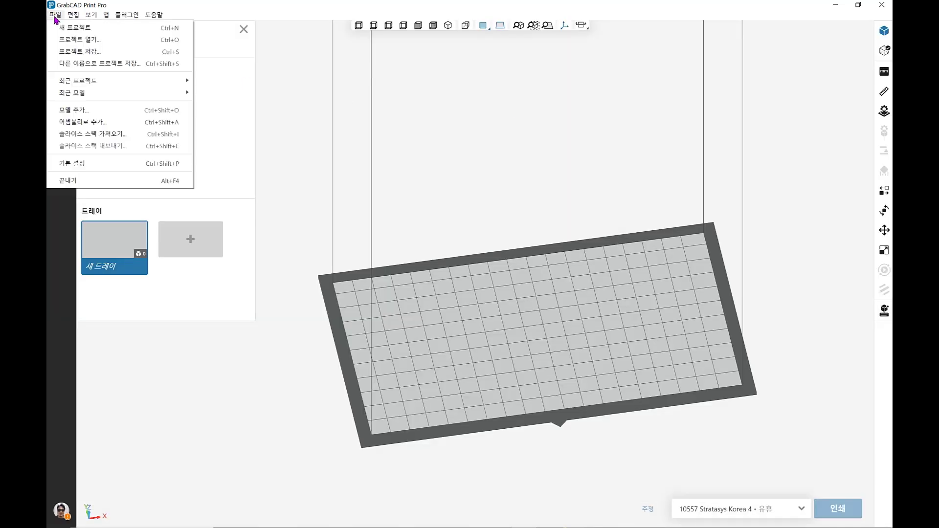
click(103, 40)
click(546, 108)
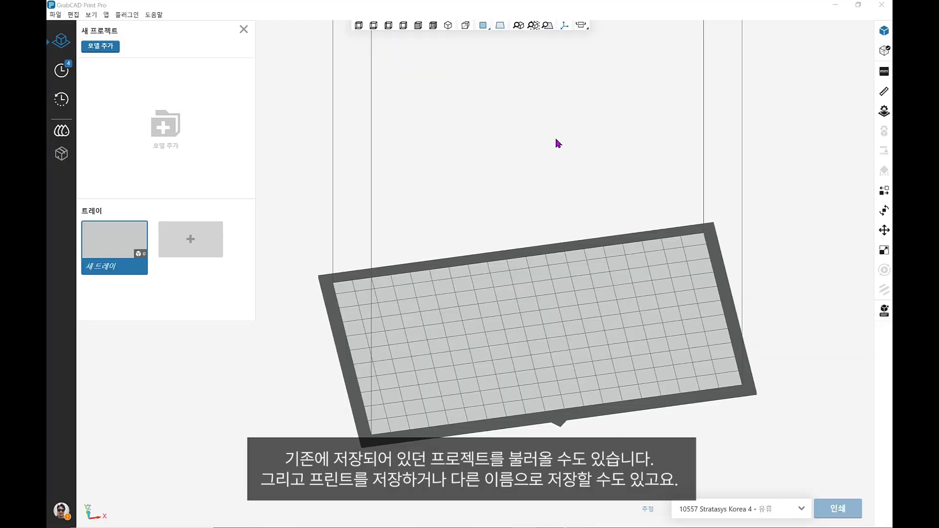
click(734, 345)
Open the application preferences and review the update and unit control settings.
click(54, 14)
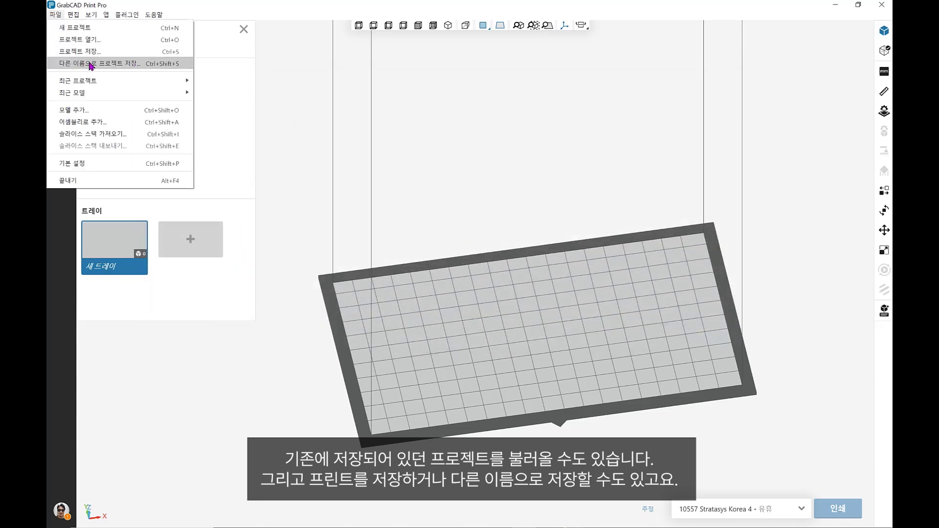
mouse_move(118, 82)
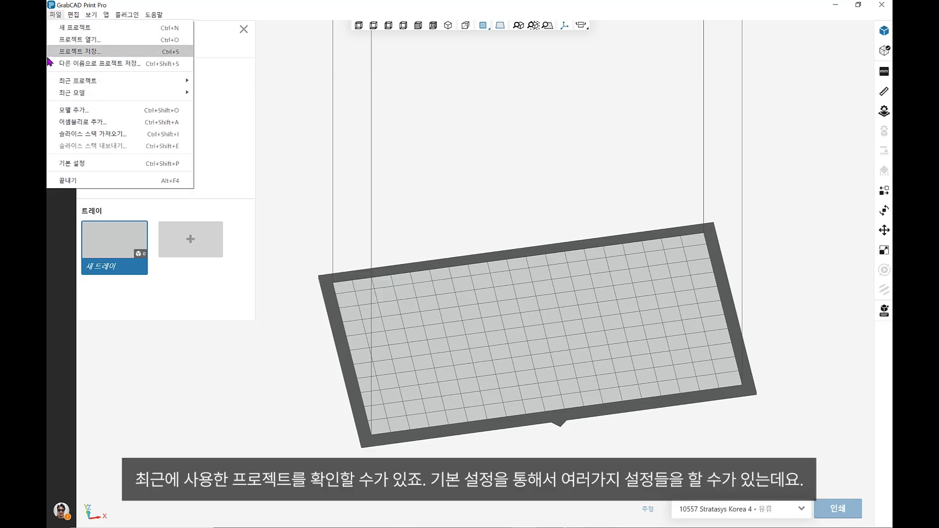
click(128, 167)
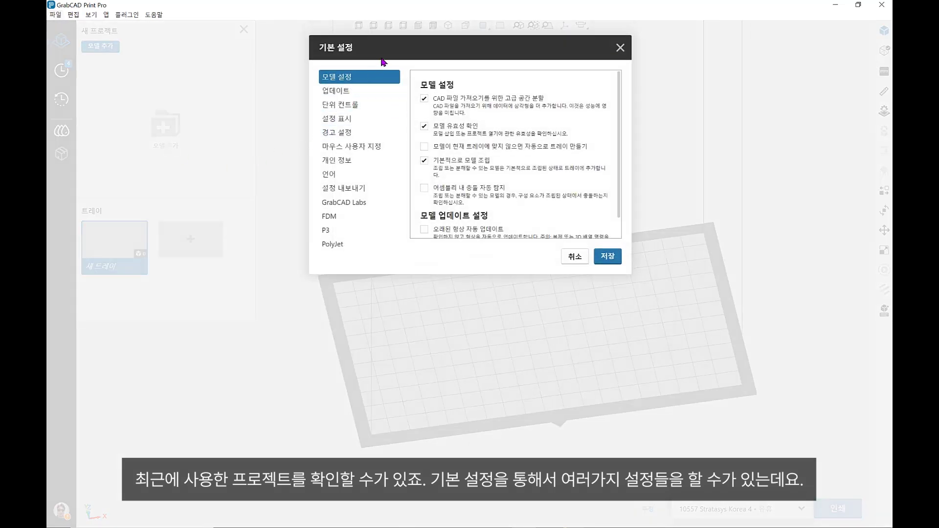
click(352, 93)
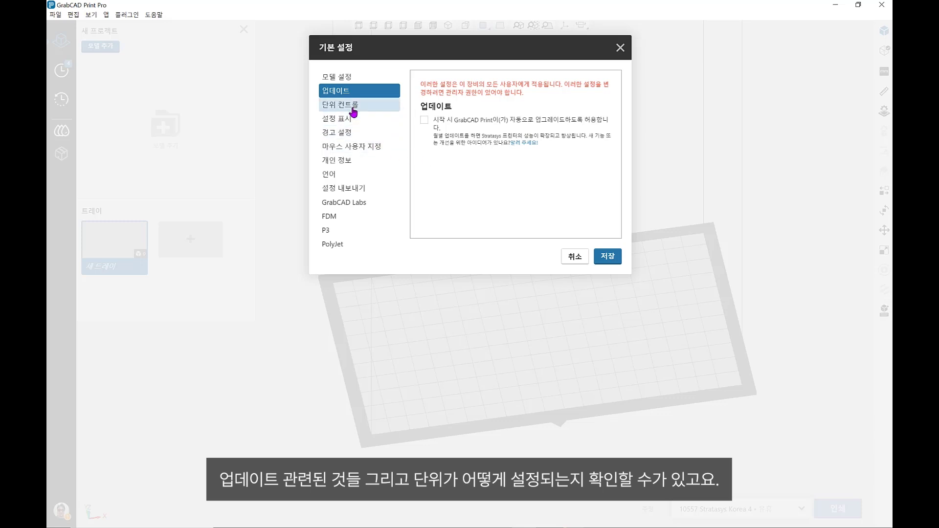
click(354, 110)
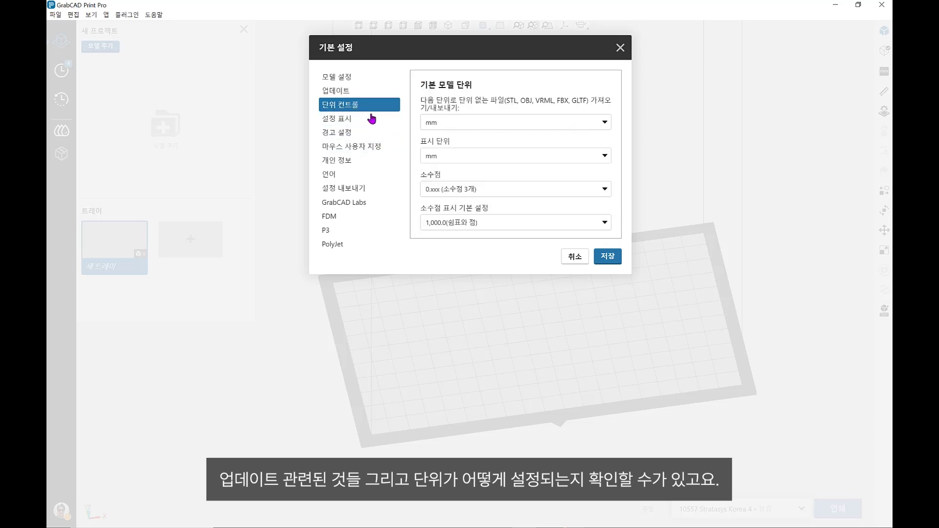
Review the interface languages offered in the preferences and close them without saving.
click(353, 174)
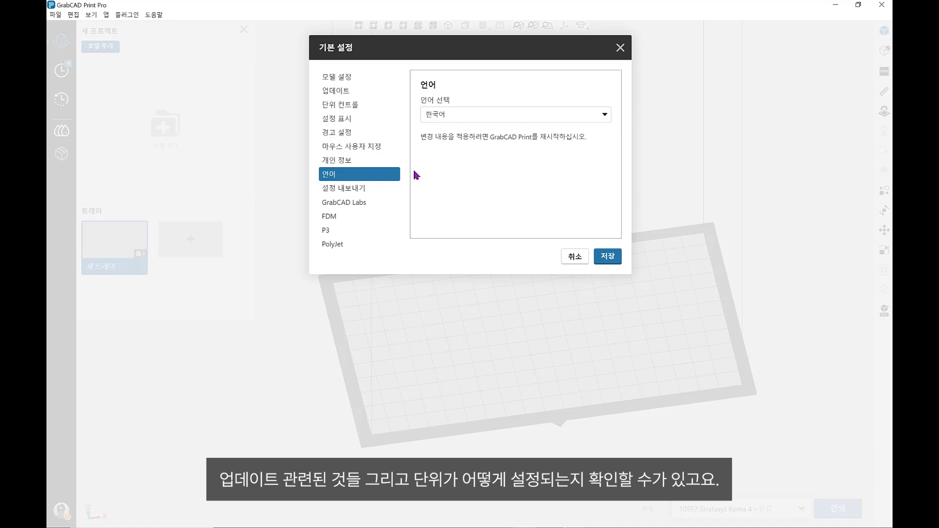
click(482, 115)
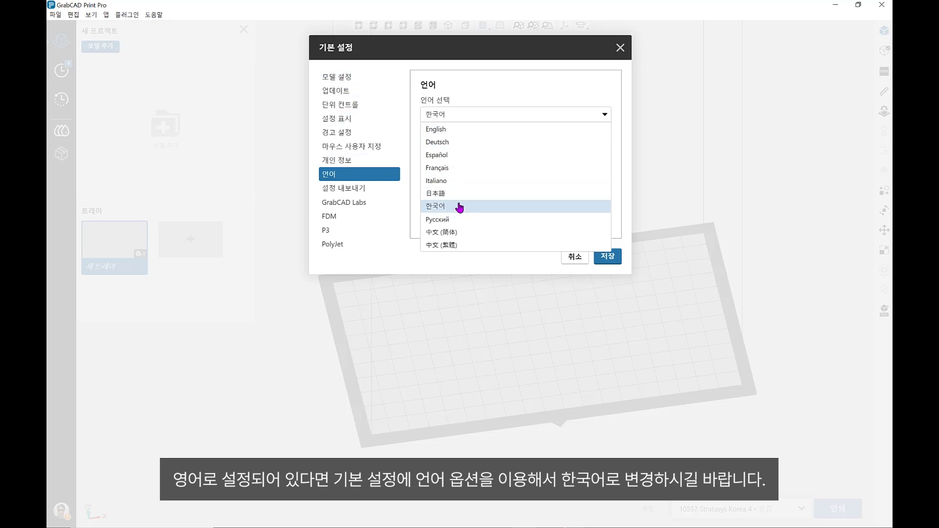
click(568, 261)
click(567, 261)
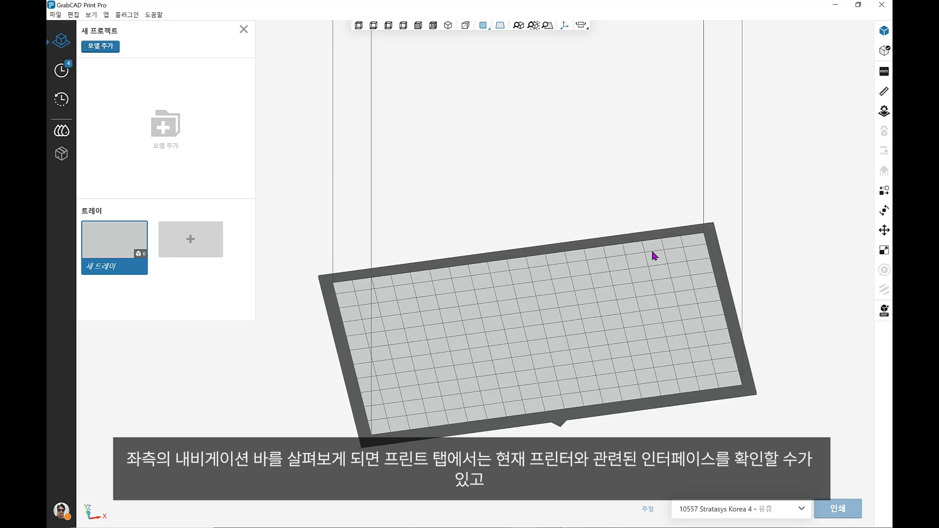
View the schedule of all connected printers and the printer history of past jobs.
right_drag(549, 239, 514, 269)
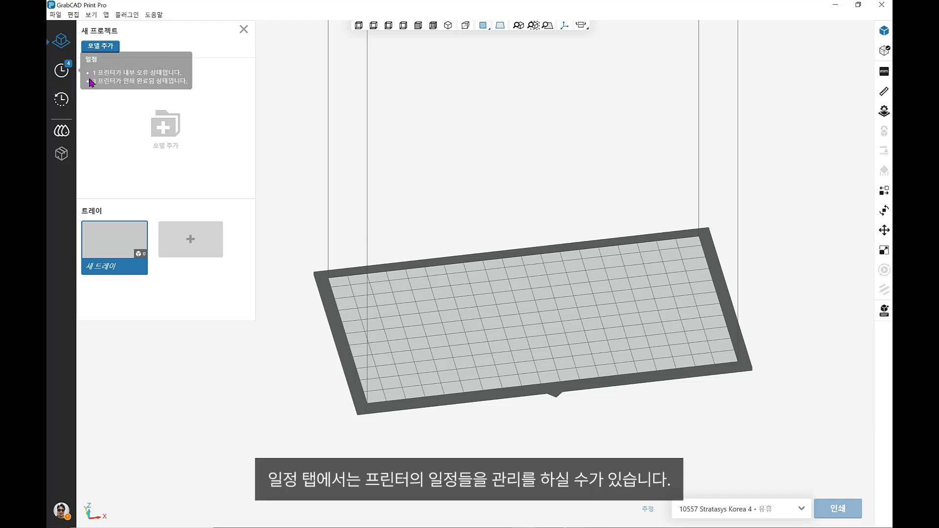
click(62, 70)
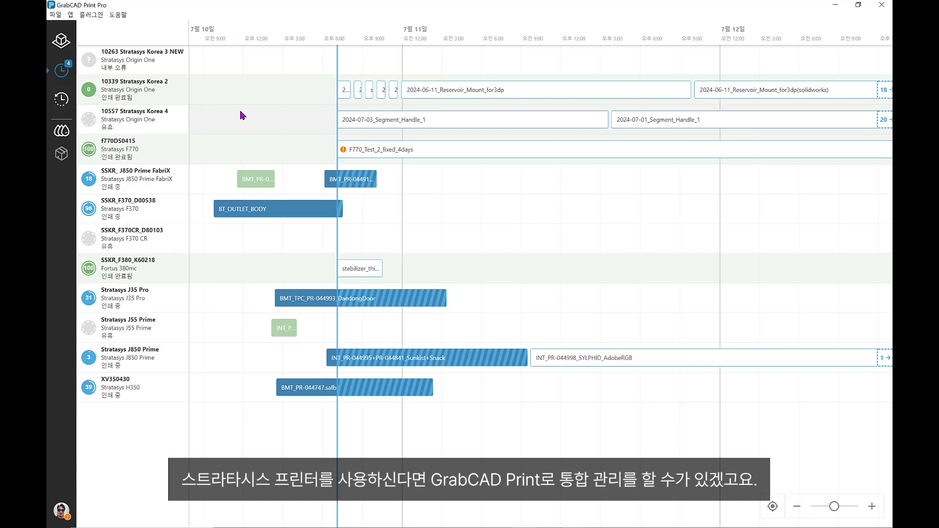
click(61, 99)
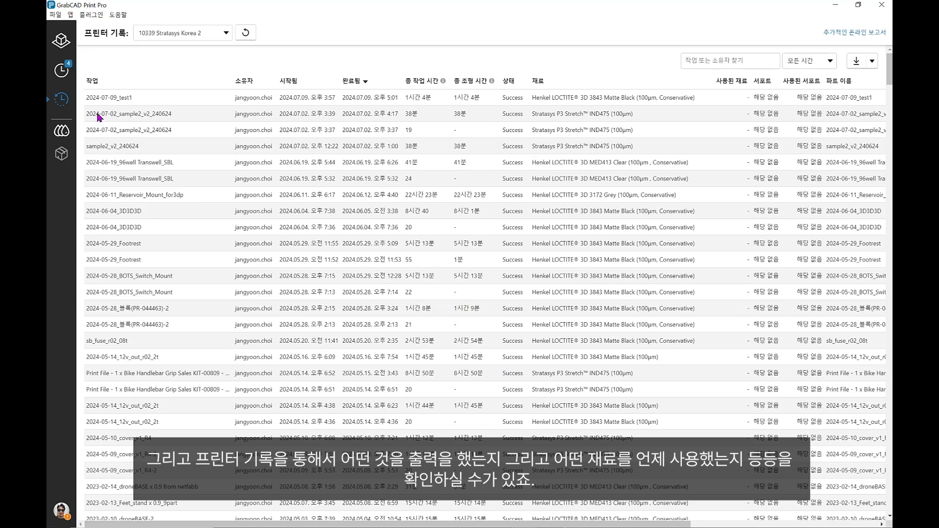
Browse the Origin One Dental materials in the material library.
click(62, 132)
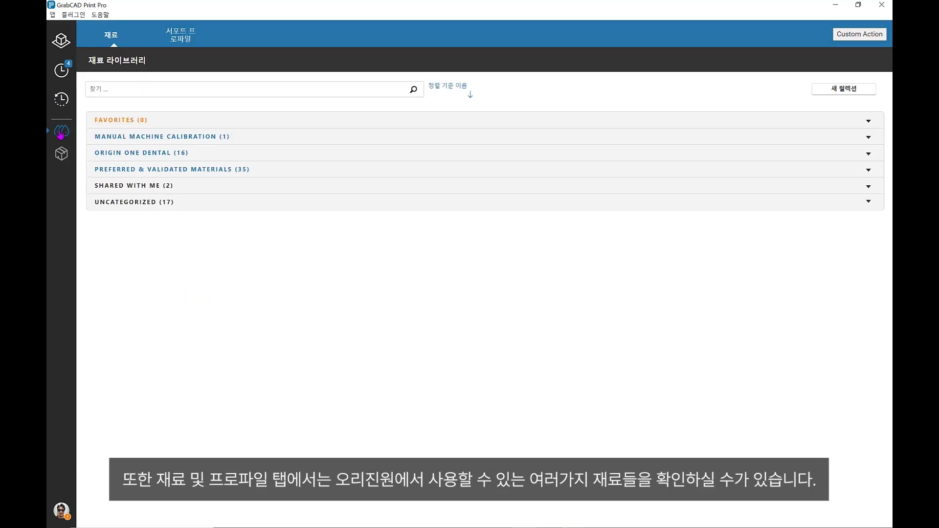
click(170, 154)
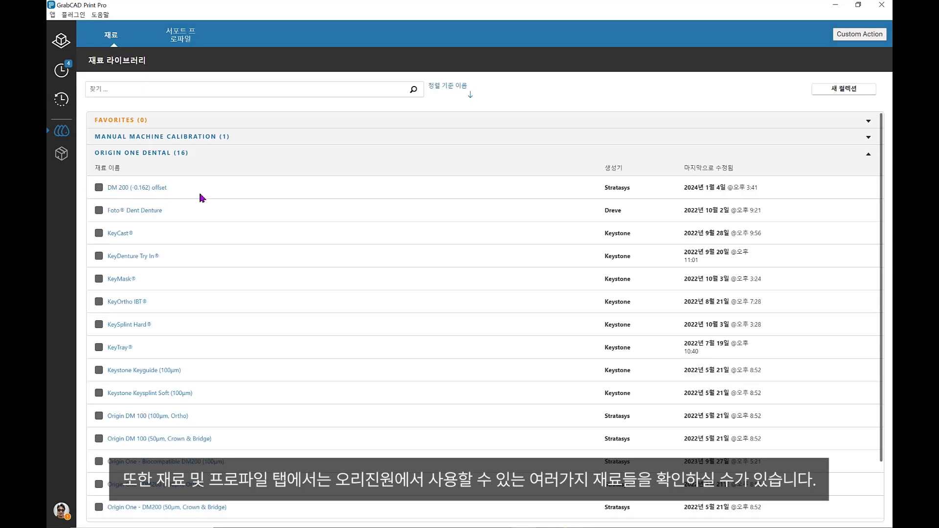
scroll(256, 245, down, 3)
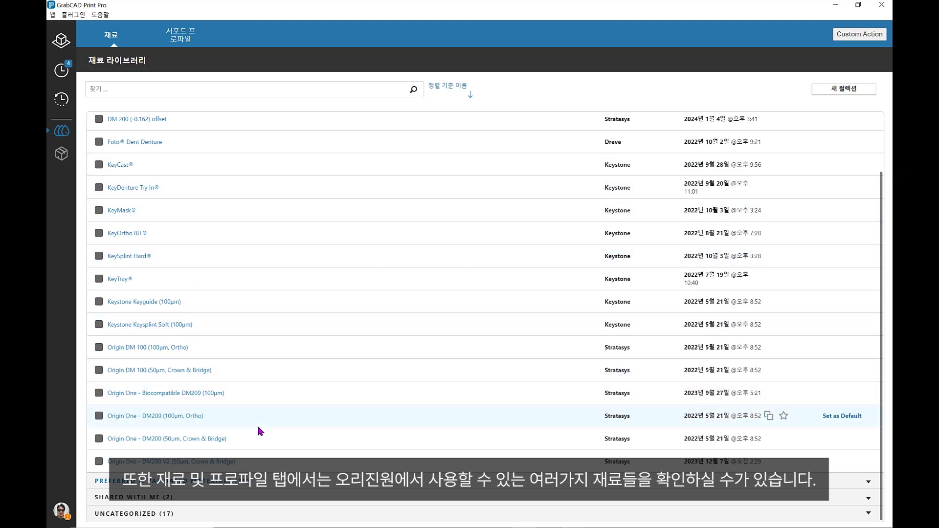
Return to the print workspace, start adding models, and try selecting all four files in the Training materials folder.
click(66, 39)
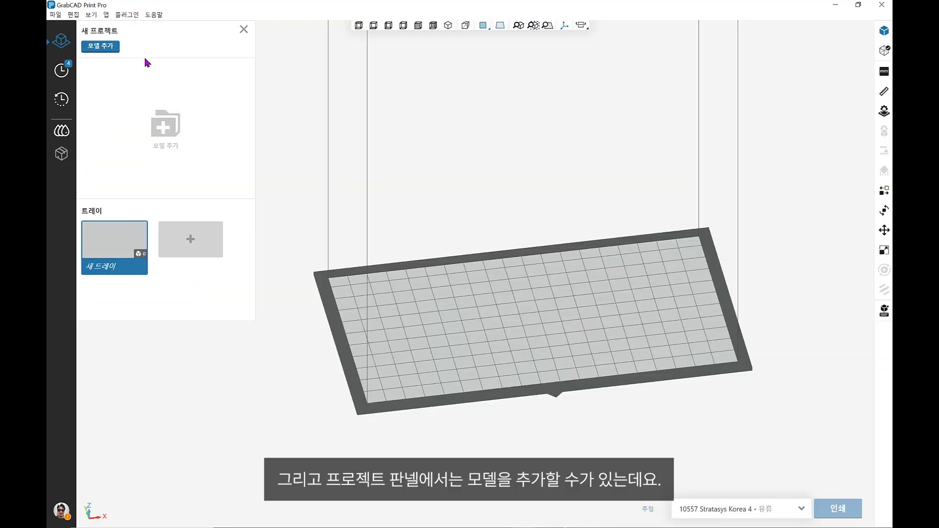
click(168, 127)
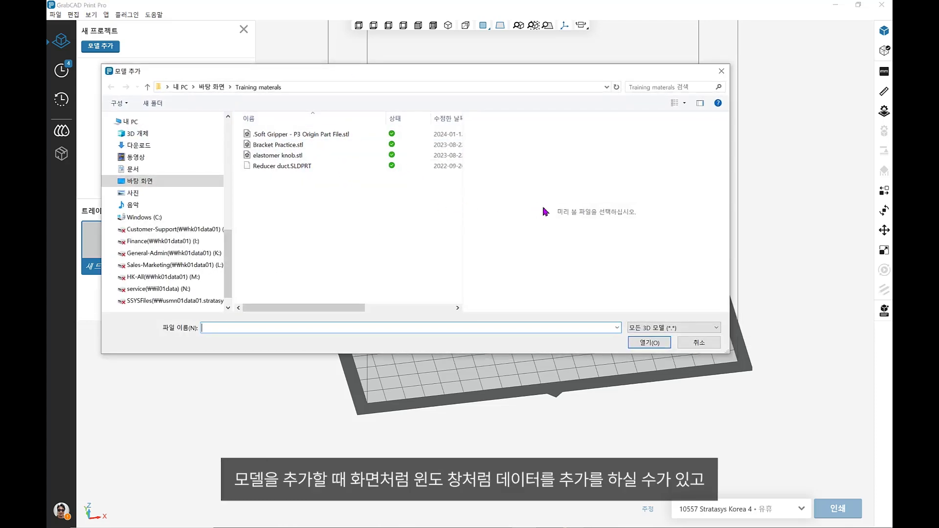
drag(465, 201, 560, 203)
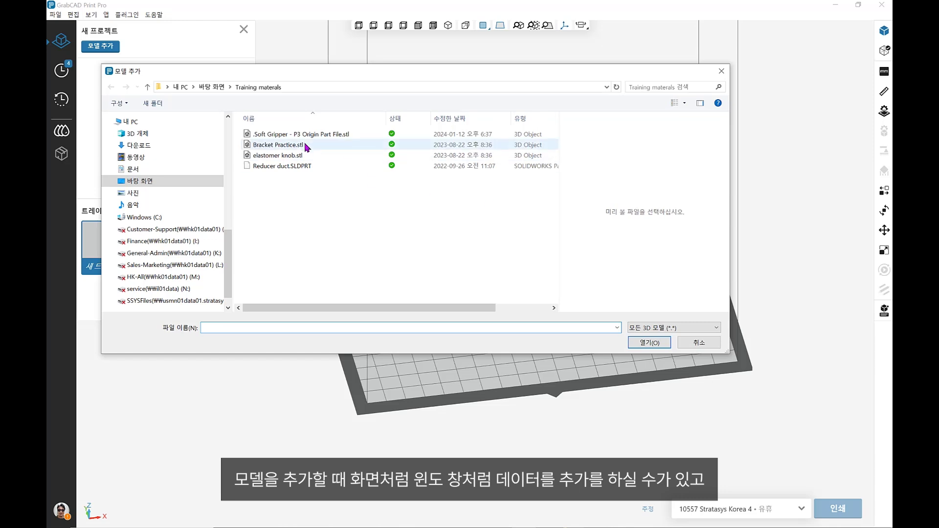
drag(366, 201, 290, 126)
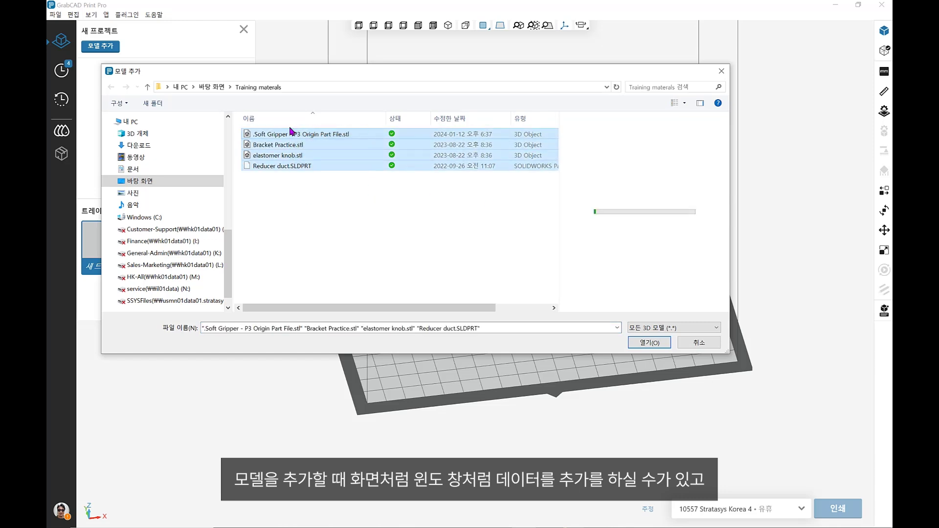
click(333, 207)
drag(381, 208, 284, 126)
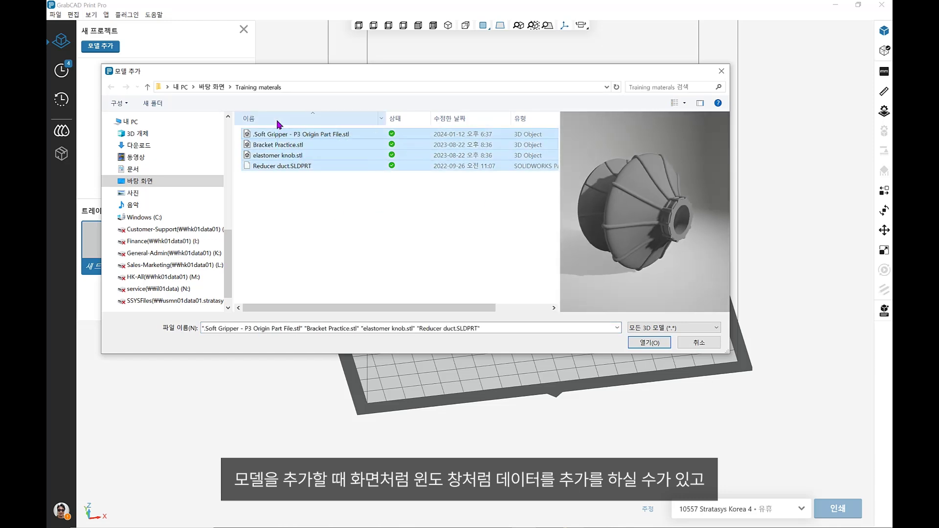
click(383, 230)
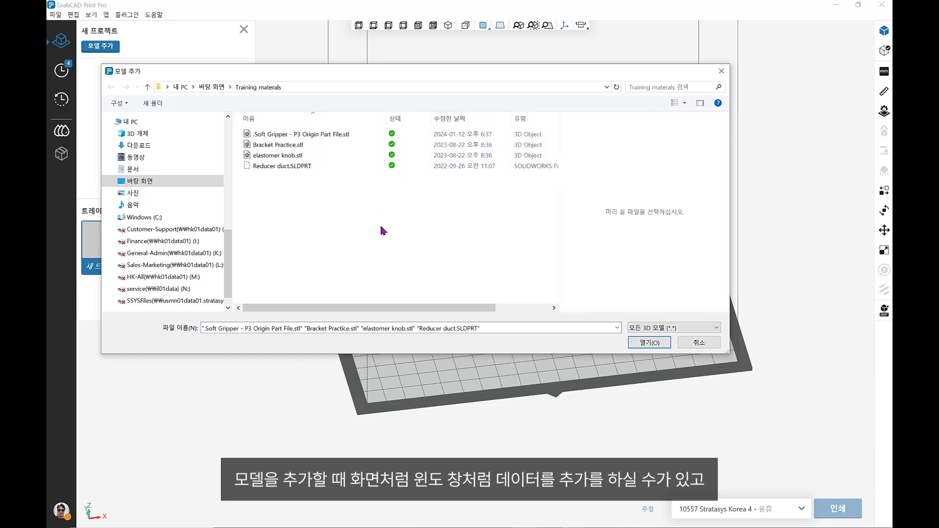
Review the 3D model file formats supported for import and close the dialog without adding a model.
click(697, 326)
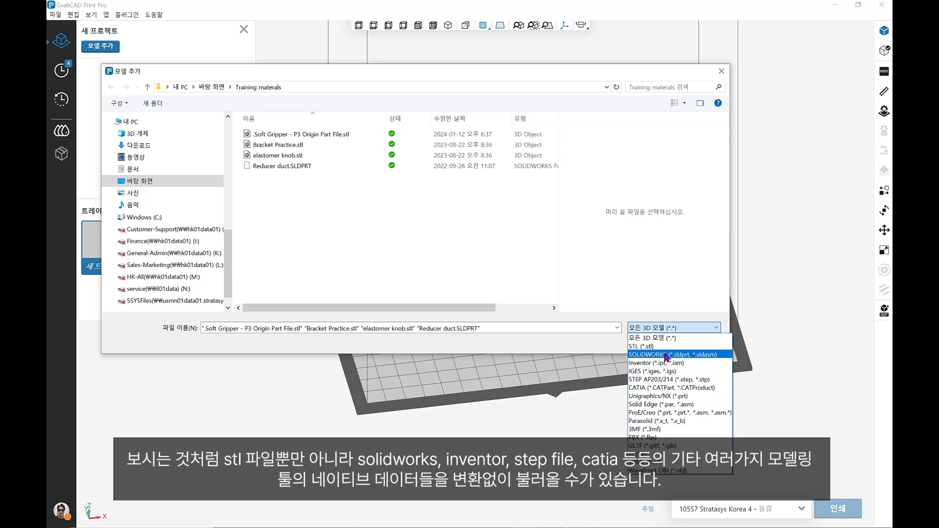
click(402, 238)
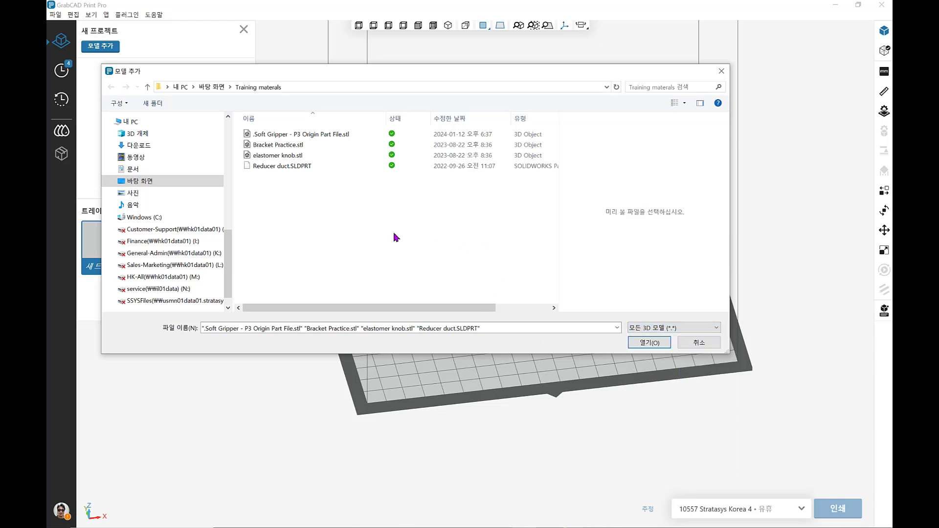
key(Return)
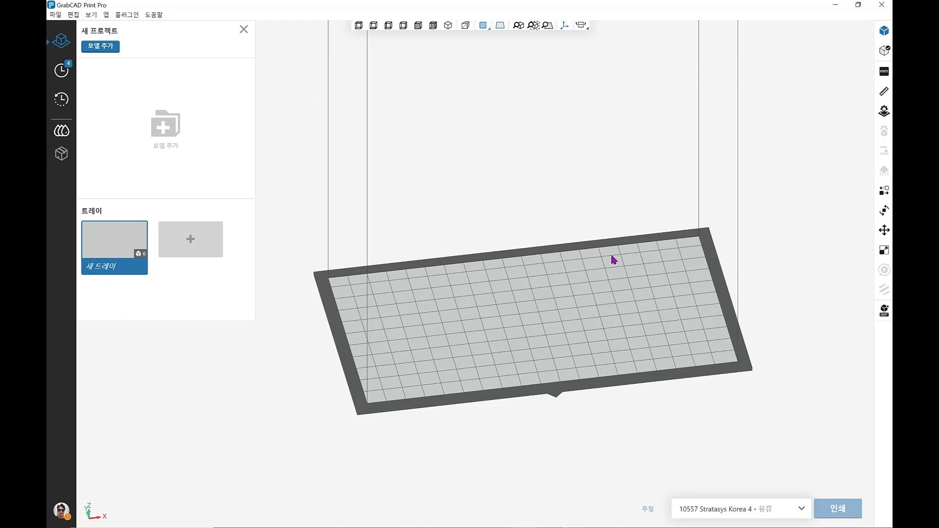
Browse the available printers and the FDM, Origin and PolyJet printer templates, keeping the current printer selected.
click(744, 513)
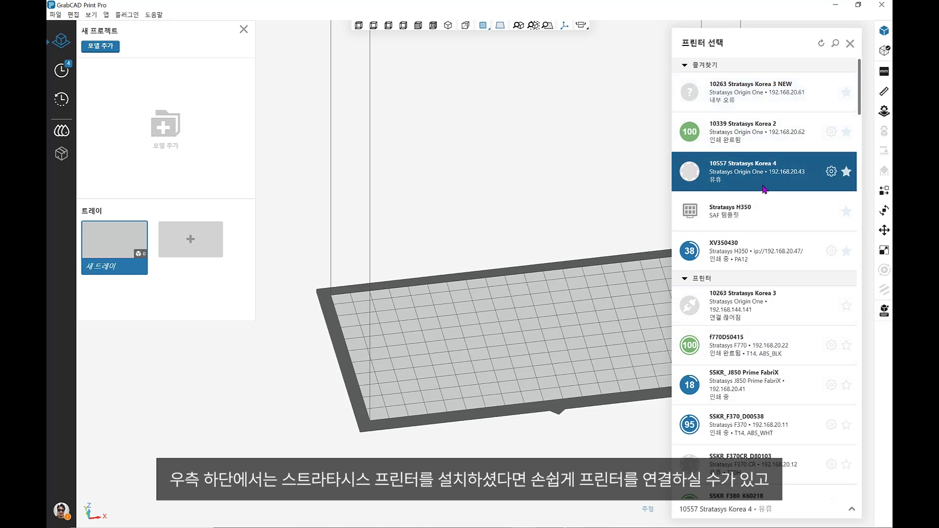
scroll(753, 171, down, 8)
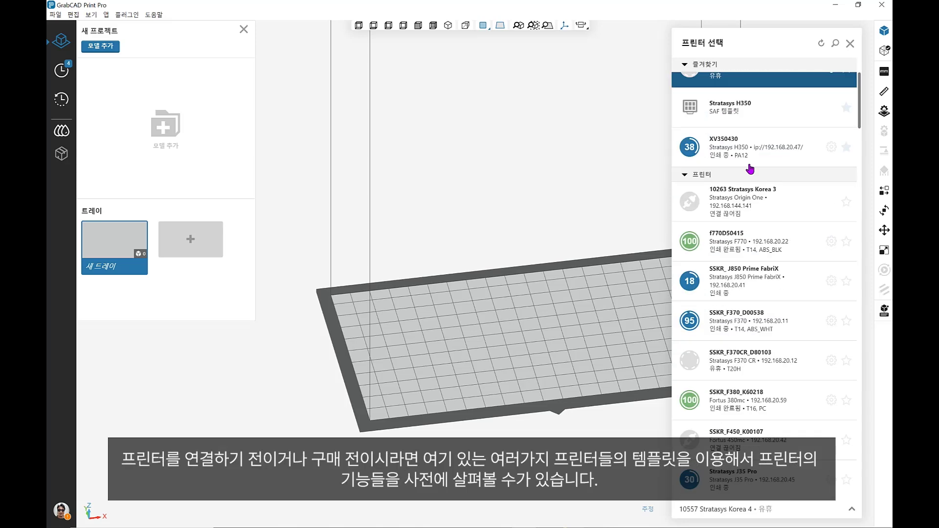
scroll(766, 171, down, 5)
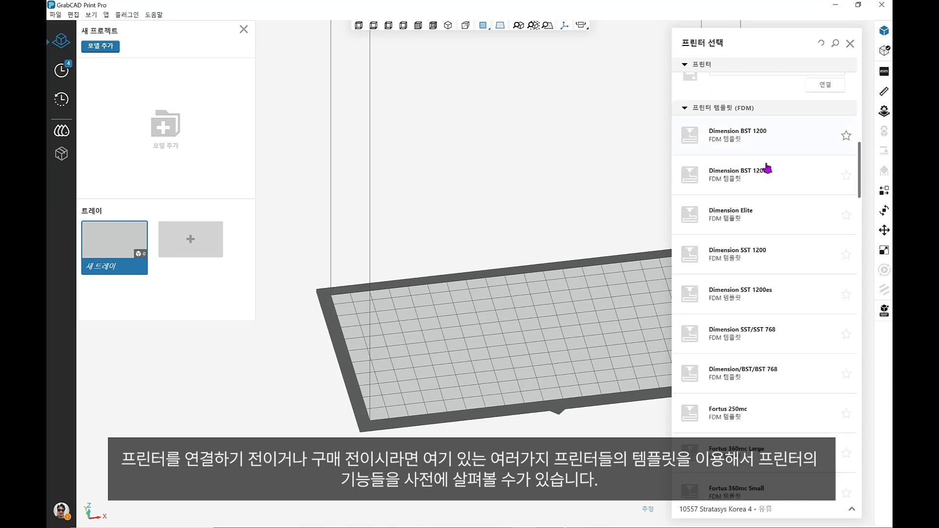
scroll(768, 167, down, 2)
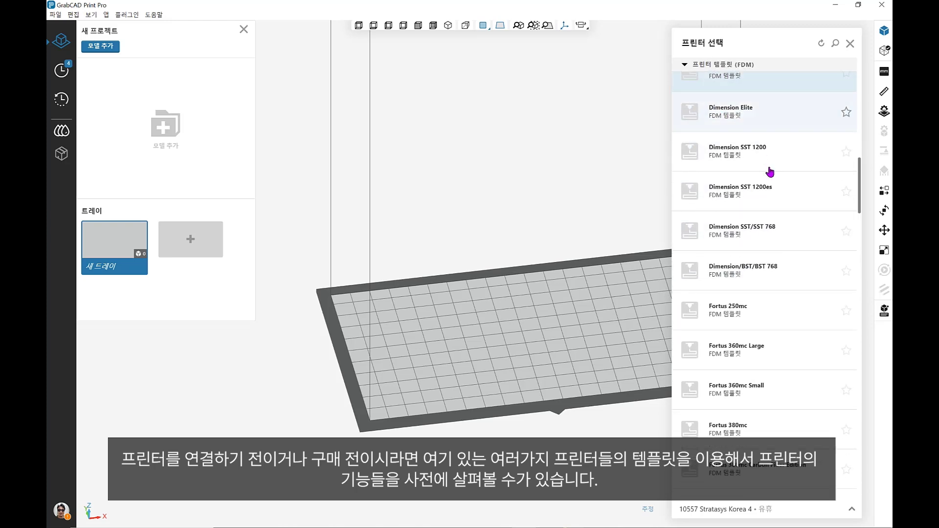
scroll(749, 274, down, 14)
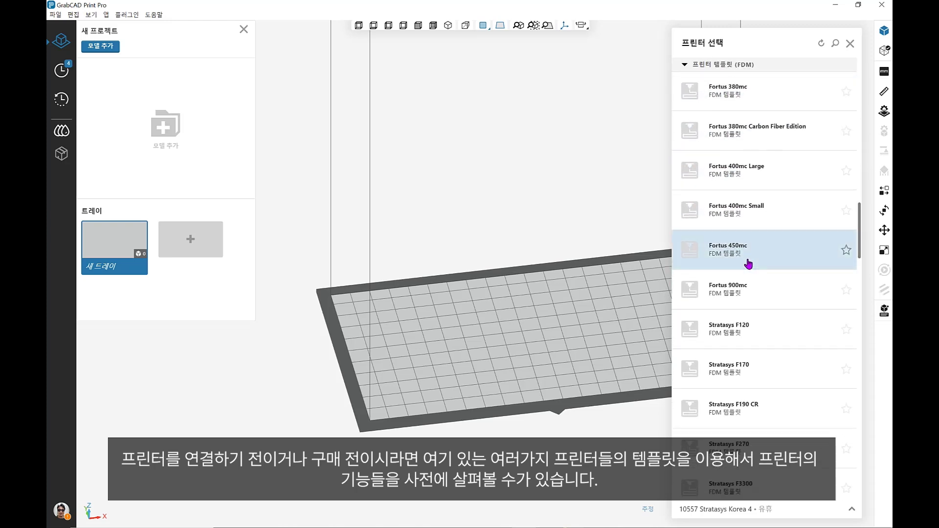
scroll(760, 270, down, 5)
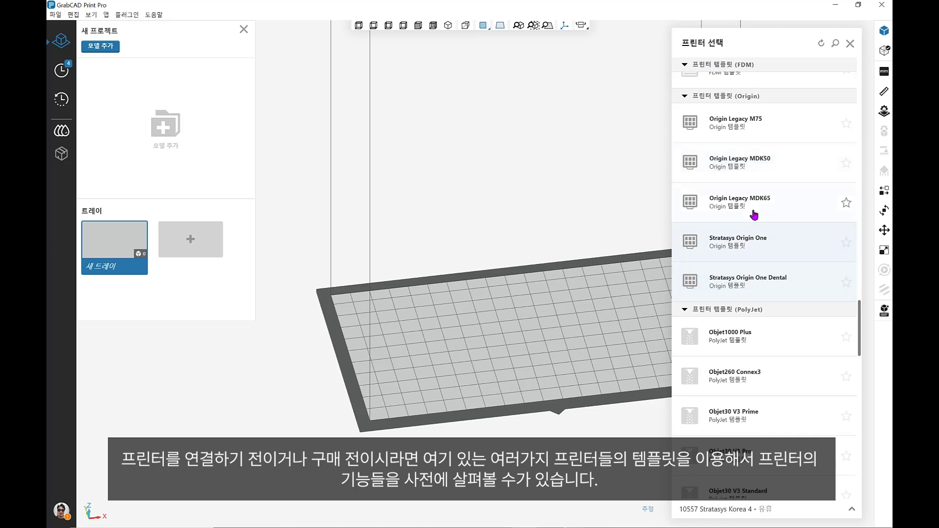
scroll(755, 220, down, 3)
scroll(691, 377, down, 3)
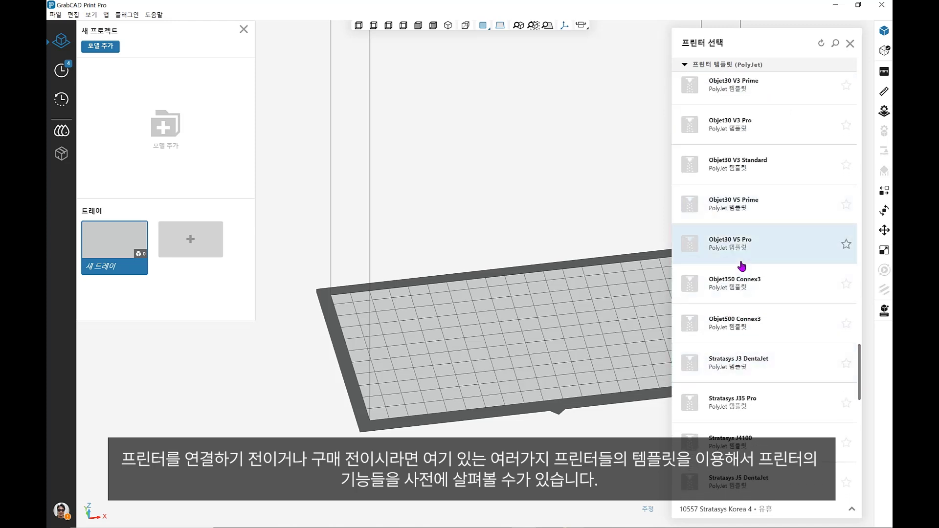
click(595, 350)
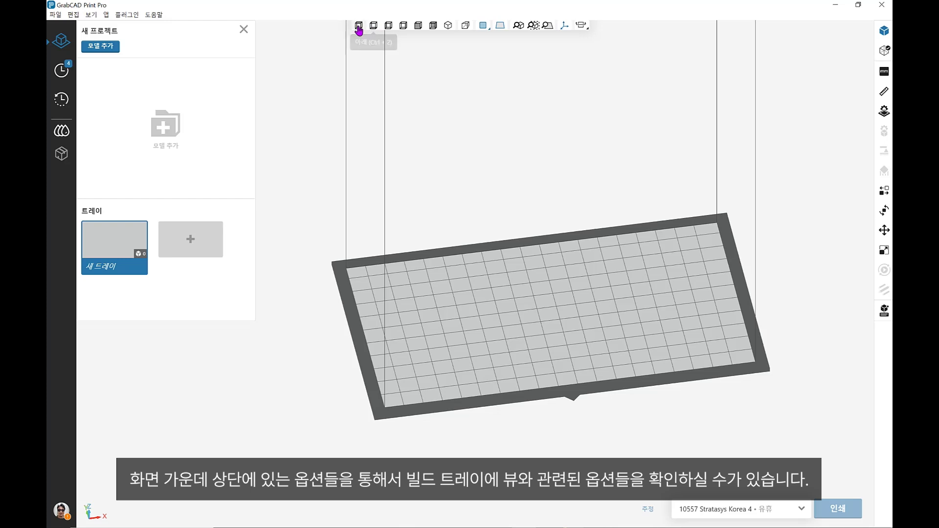
View the empty build tray from the top, front and isometric standard views, and try orbiting and panning it.
click(373, 28)
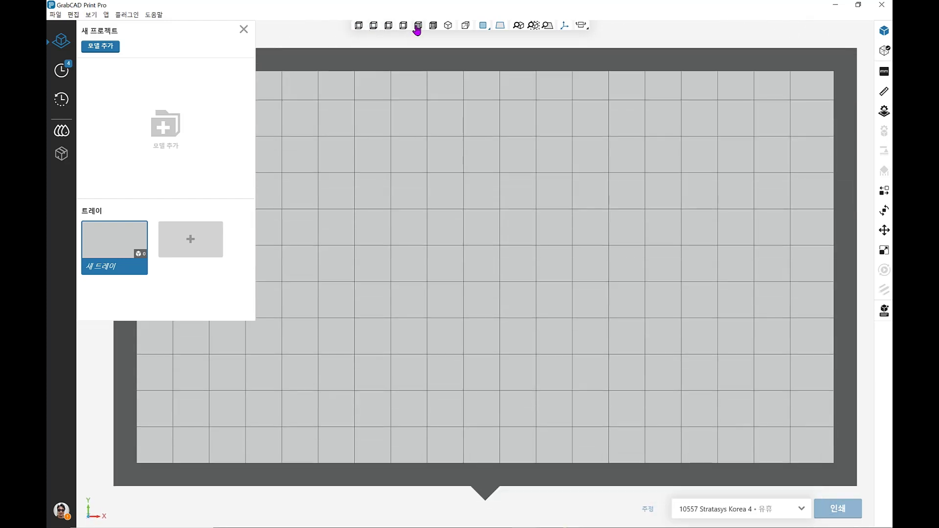
click(417, 27)
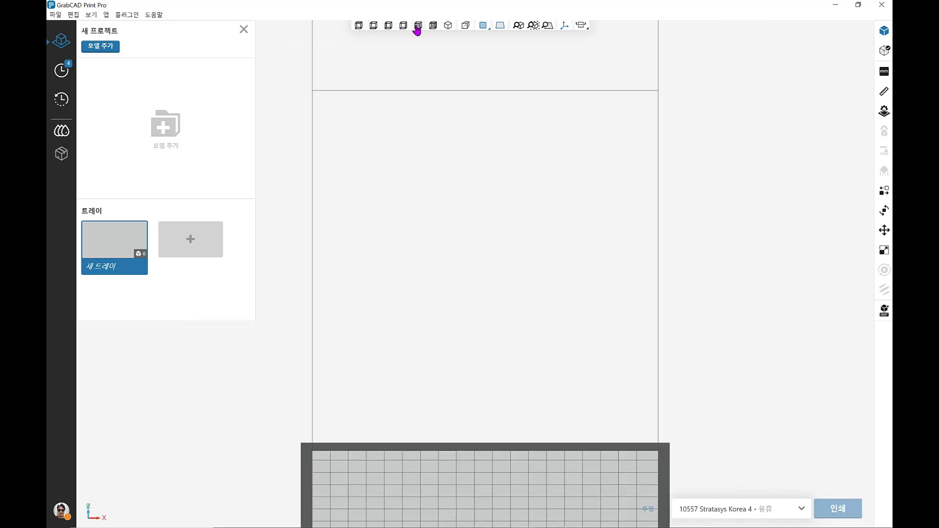
click(465, 27)
click(463, 28)
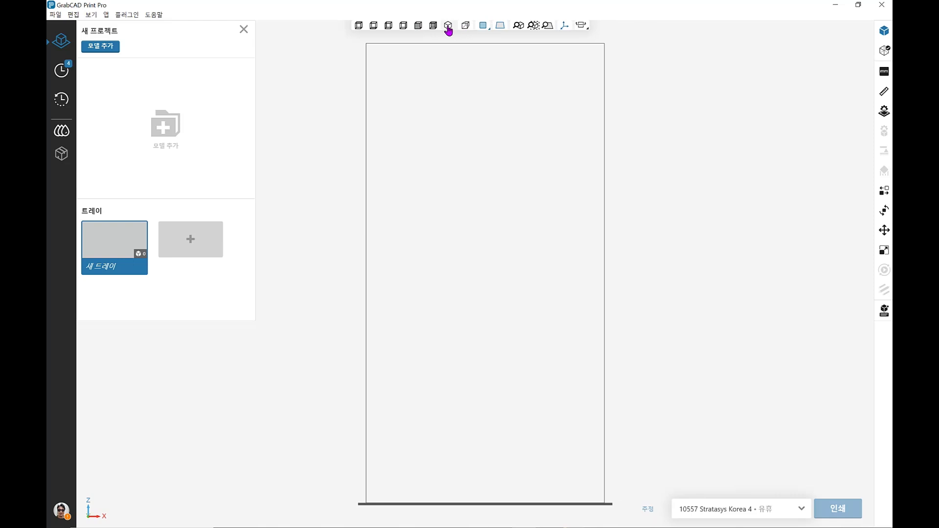
click(447, 27)
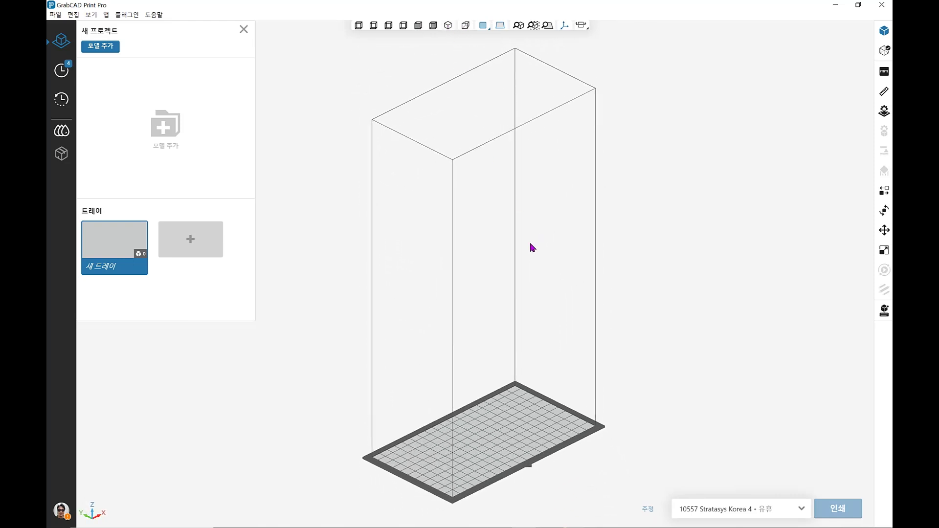
right_drag(533, 248, 544, 229)
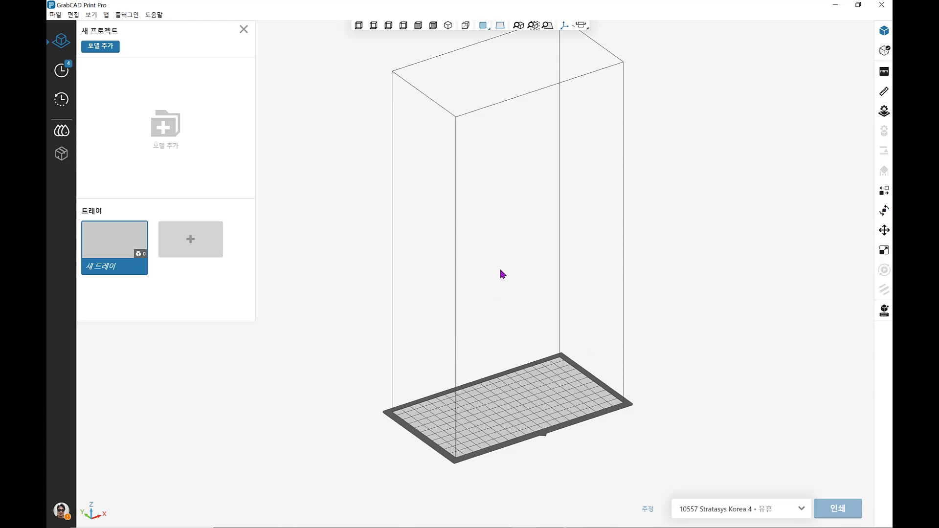
middle_drag(500, 270, 473, 265)
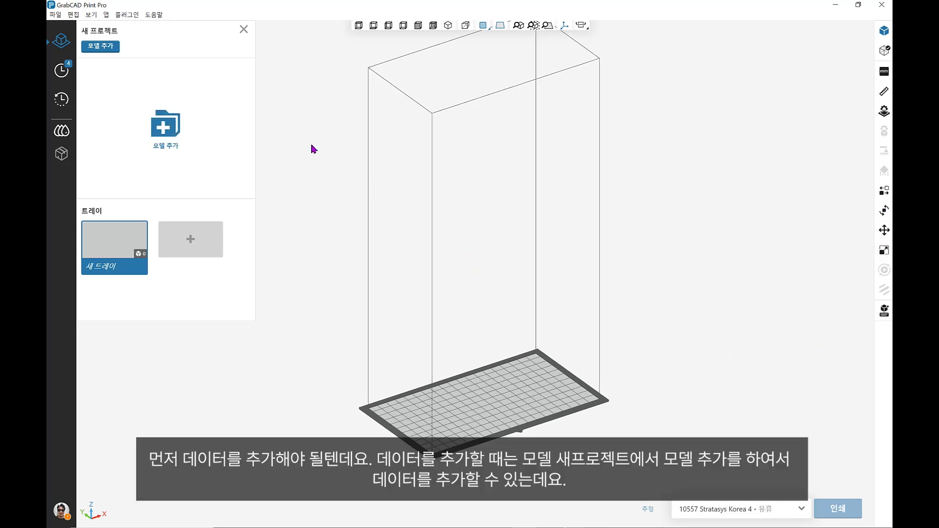
Preview the files in the Training materials folder and import all four: Soft Gripper, Bracket Practice, elastomer knob and Reducer duct.
click(164, 127)
drag(317, 76, 419, 76)
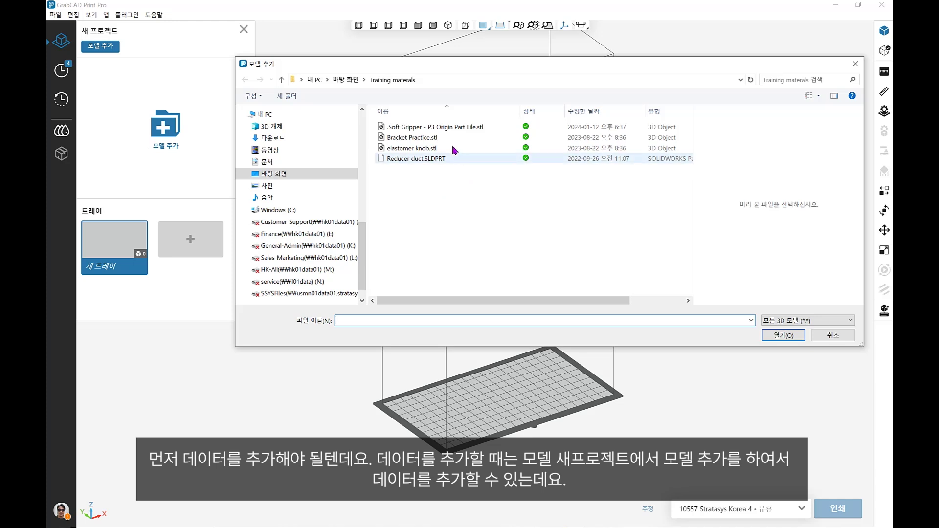
click(461, 131)
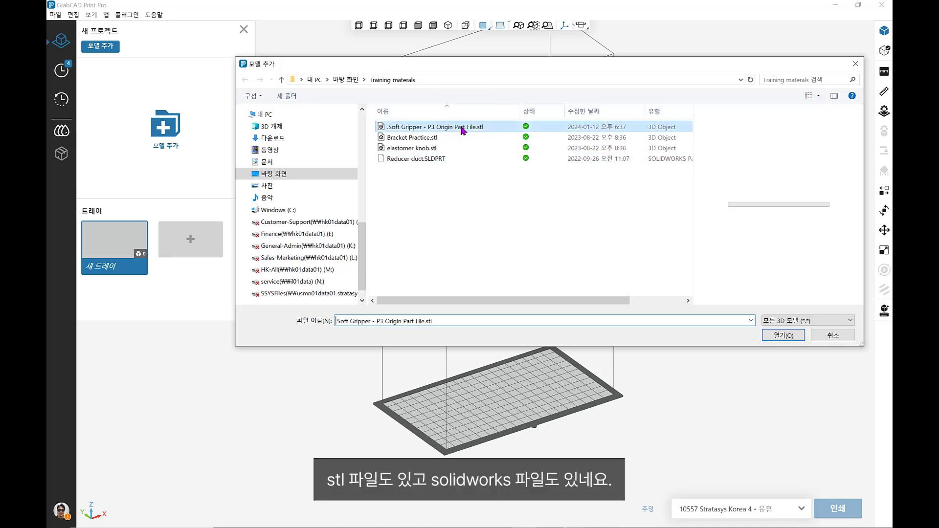
click(434, 141)
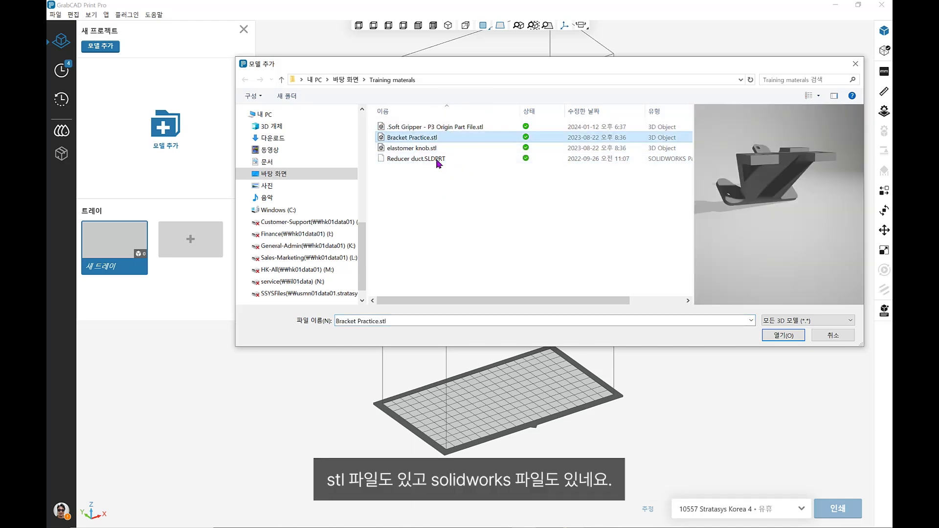
click(434, 161)
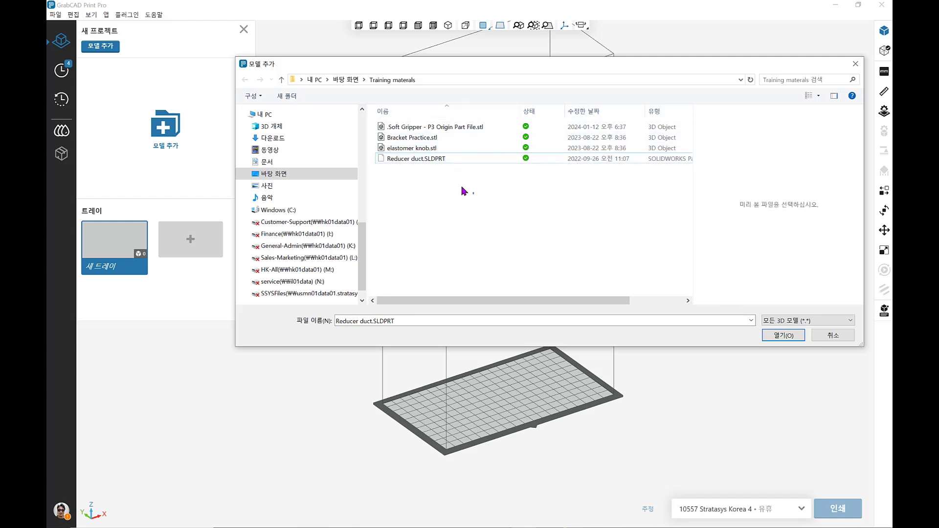
drag(475, 195, 410, 125)
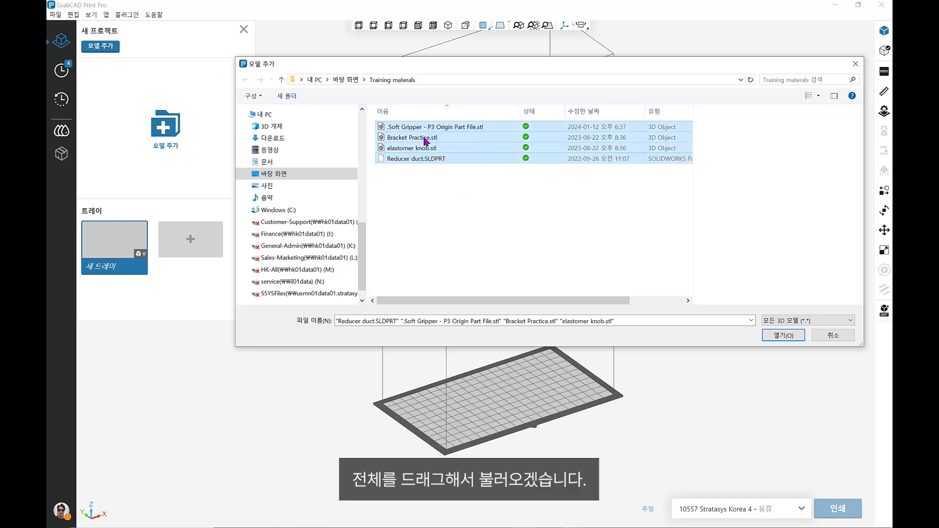
click(778, 337)
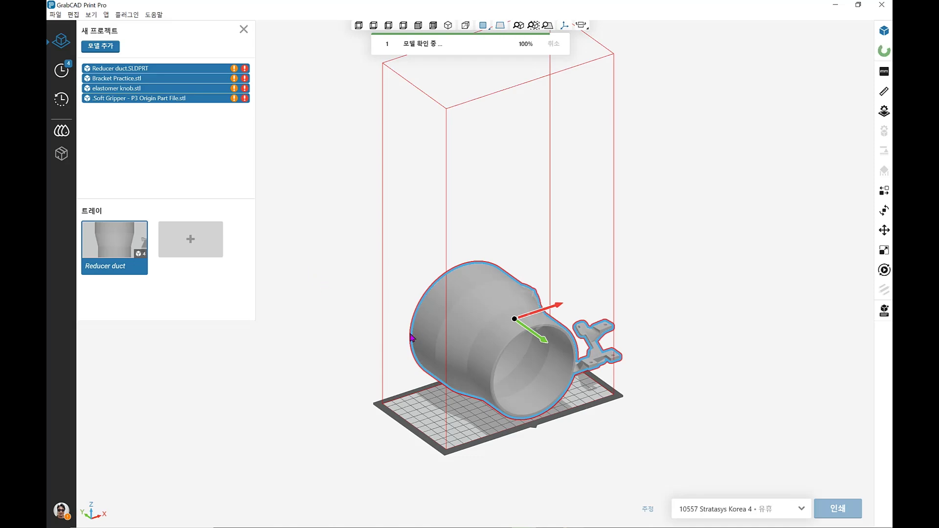
Examine the imported models on the tray and inspect the surface of the Soft Gripper part flagged with a model error.
right_drag(377, 312, 535, 390)
click(524, 408)
right_drag(387, 365, 432, 267)
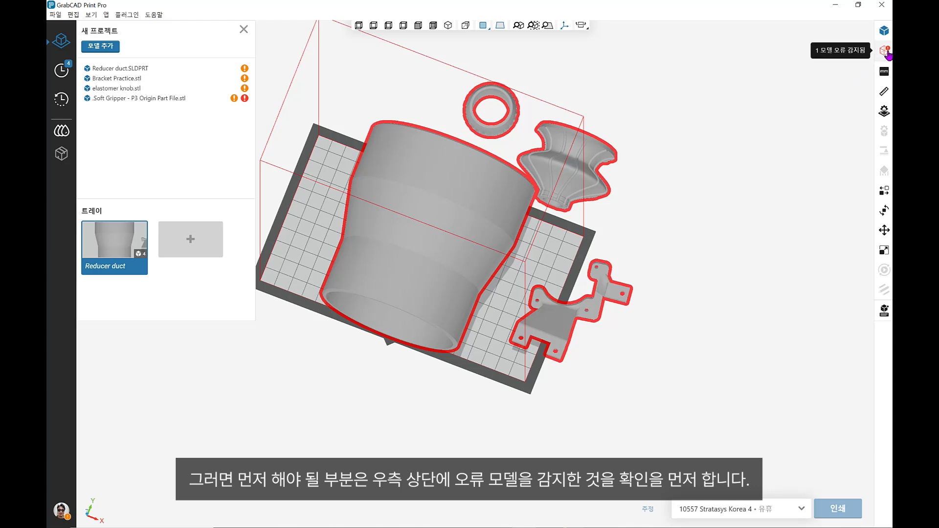
click(173, 98)
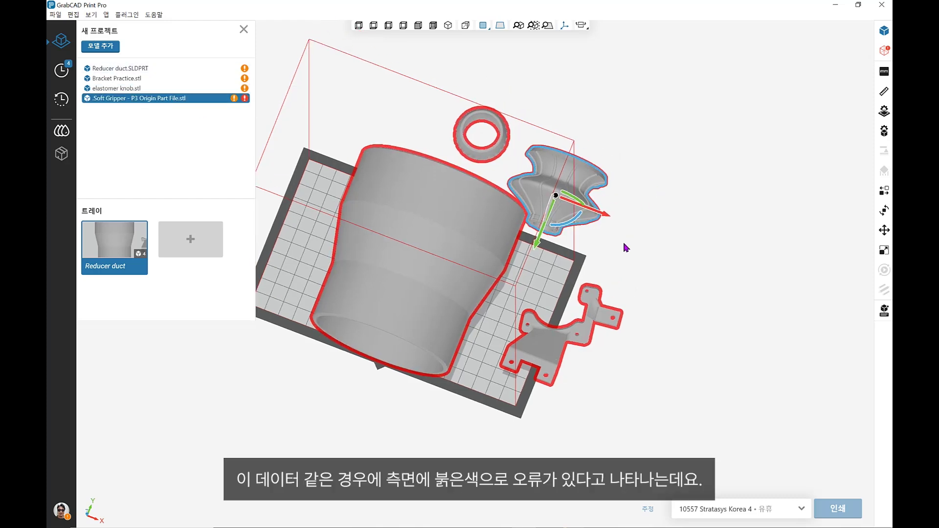
mouse_move(246, 103)
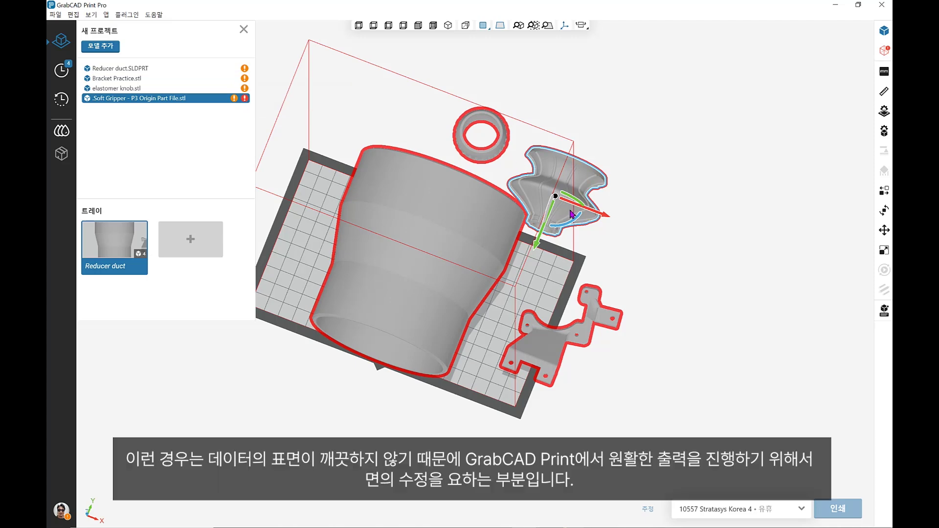
middle_drag(568, 211, 566, 222)
scroll(566, 221, up, 1)
middle_drag(482, 181, 435, 173)
scroll(596, 350, up, 4)
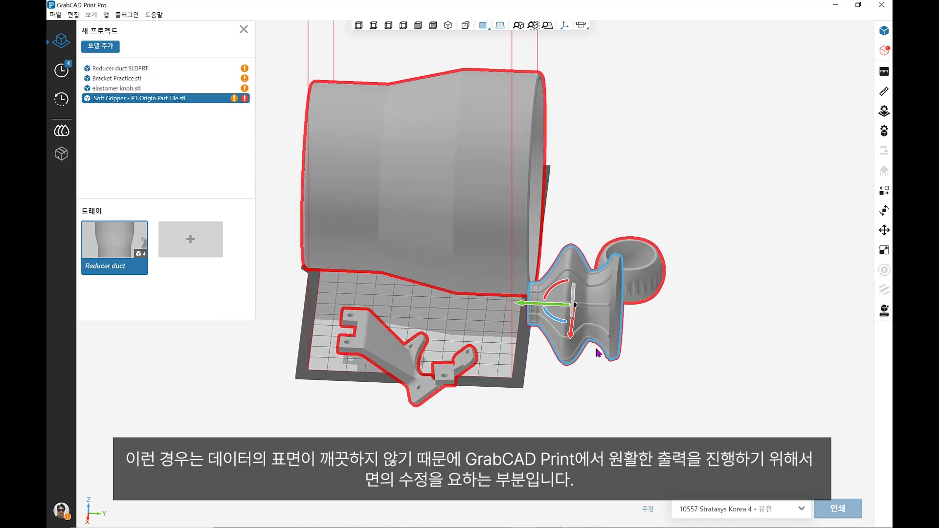
middle_drag(556, 300, 510, 292)
scroll(510, 292, down, 2)
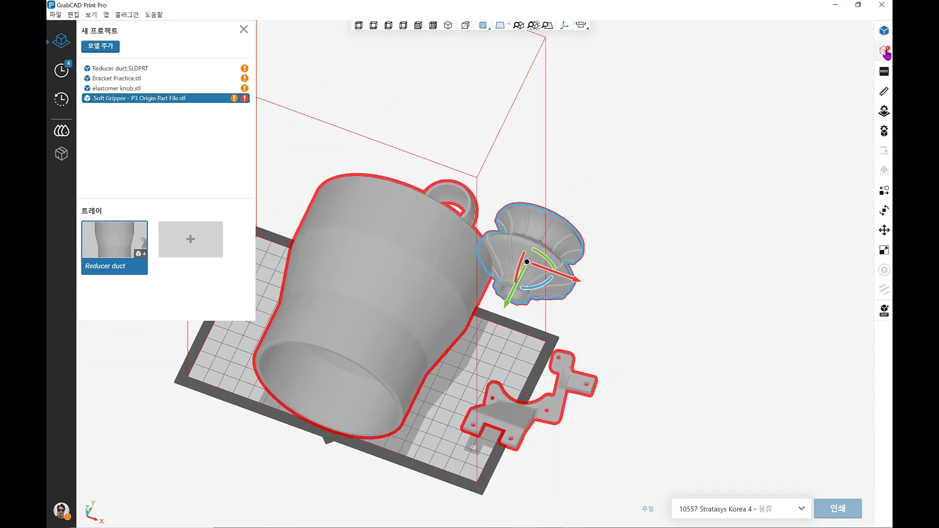
Repair all models in the model analysis, return to the normal tray view, dismiss the notification and clear the selection.
click(886, 51)
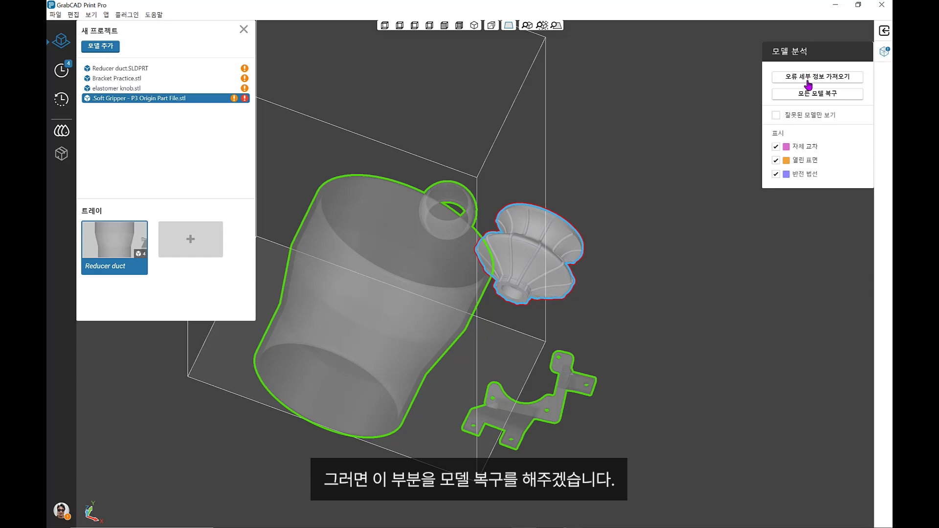
click(818, 95)
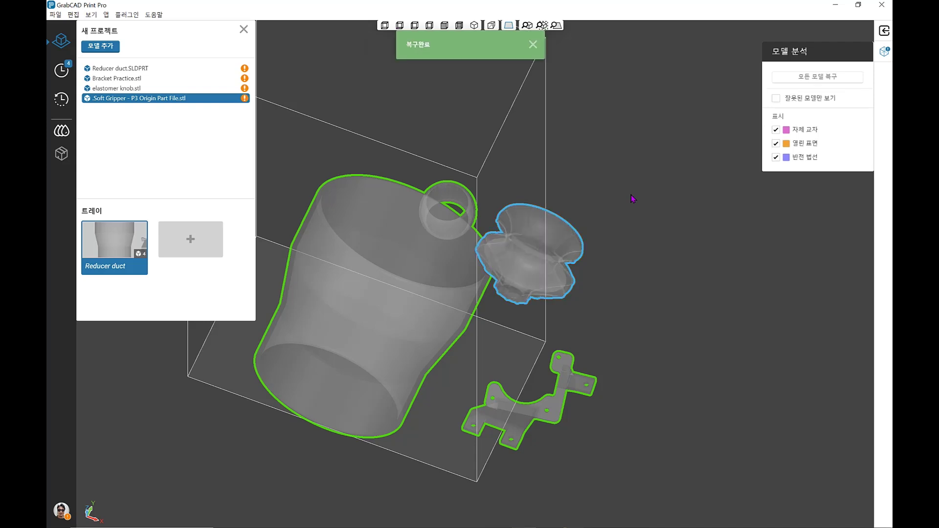
click(883, 59)
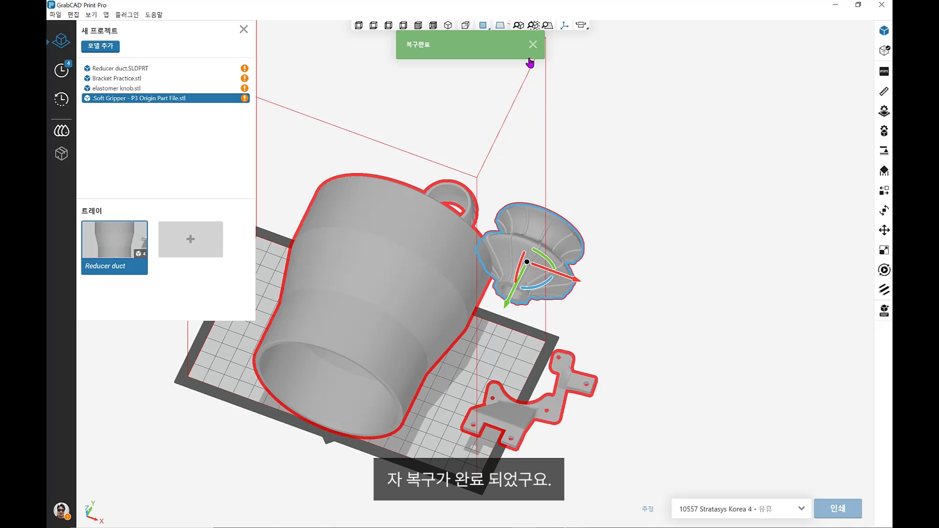
click(534, 44)
click(582, 92)
Try scaling the Reducer duct uniformly to 50%.
right_drag(522, 202, 452, 252)
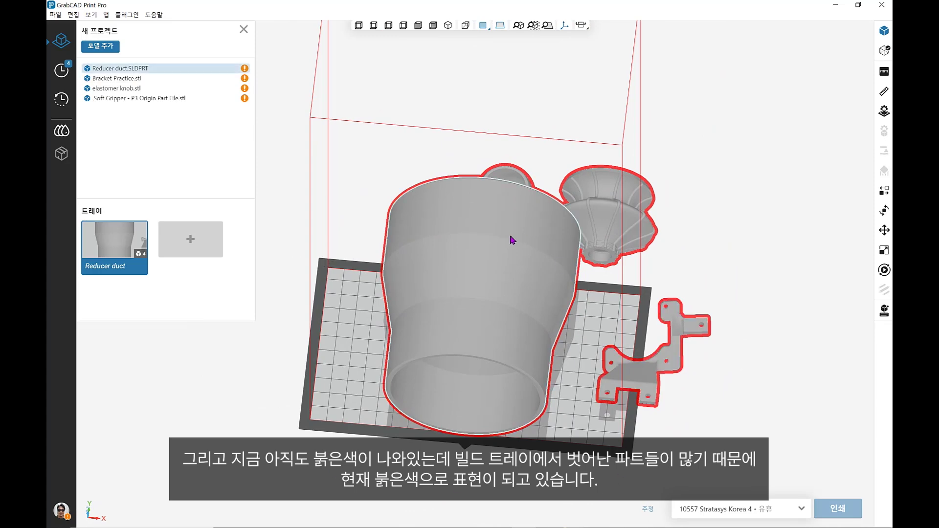
right_drag(511, 237, 508, 290)
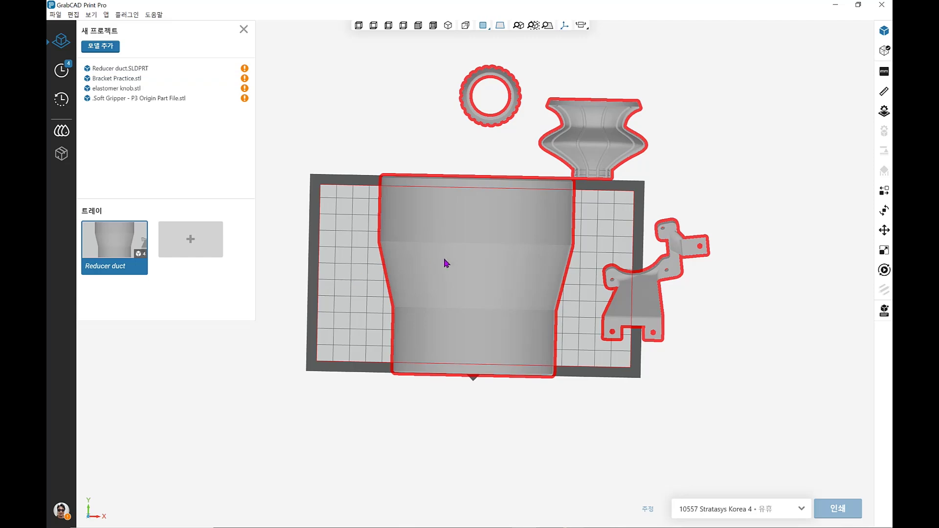
click(386, 273)
right_drag(387, 273, 642, 208)
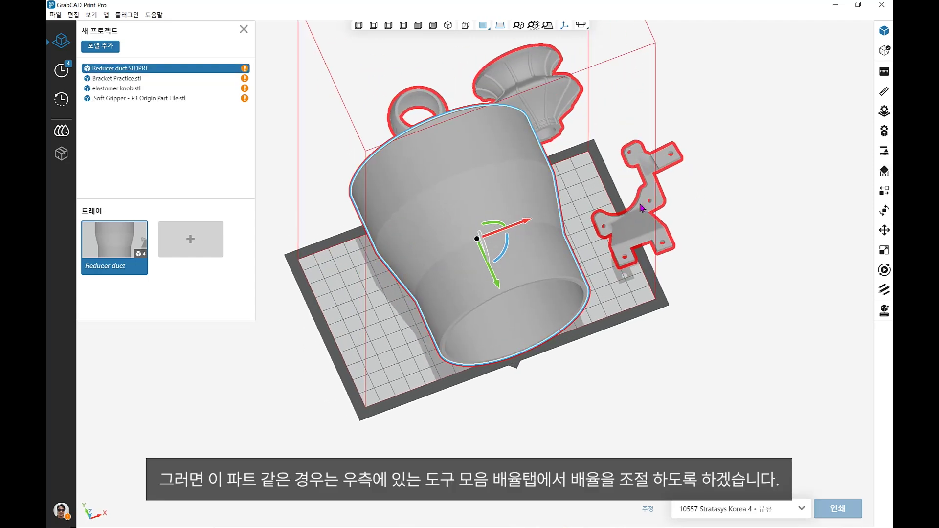
click(882, 252)
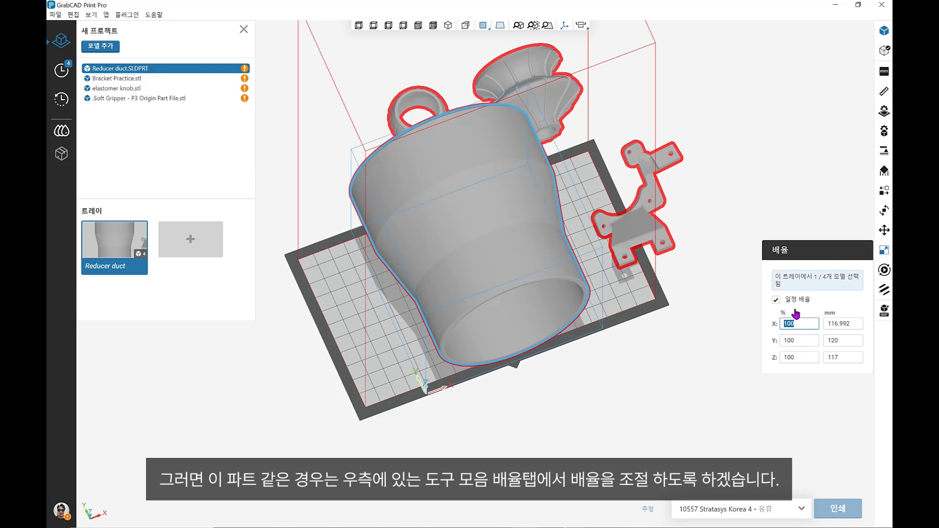
click(804, 324)
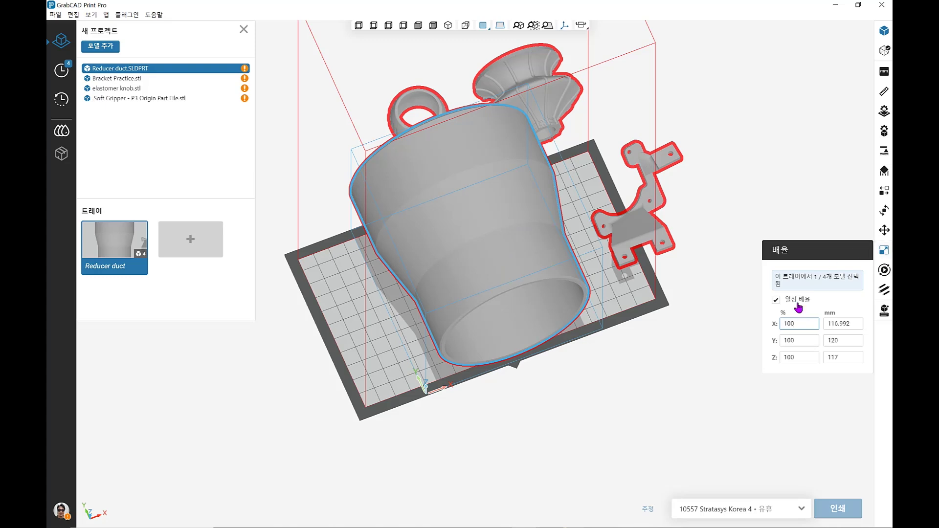
drag(804, 323, 777, 327)
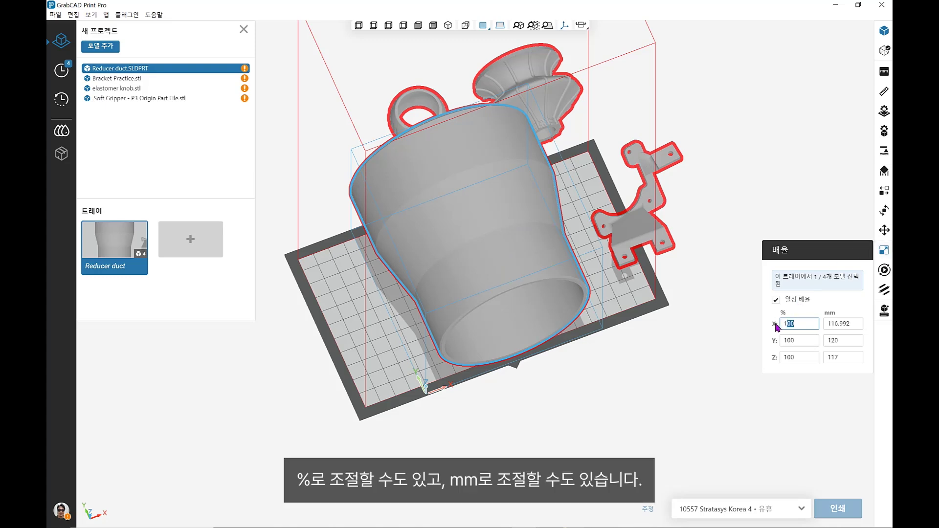
click(840, 323)
click(802, 324)
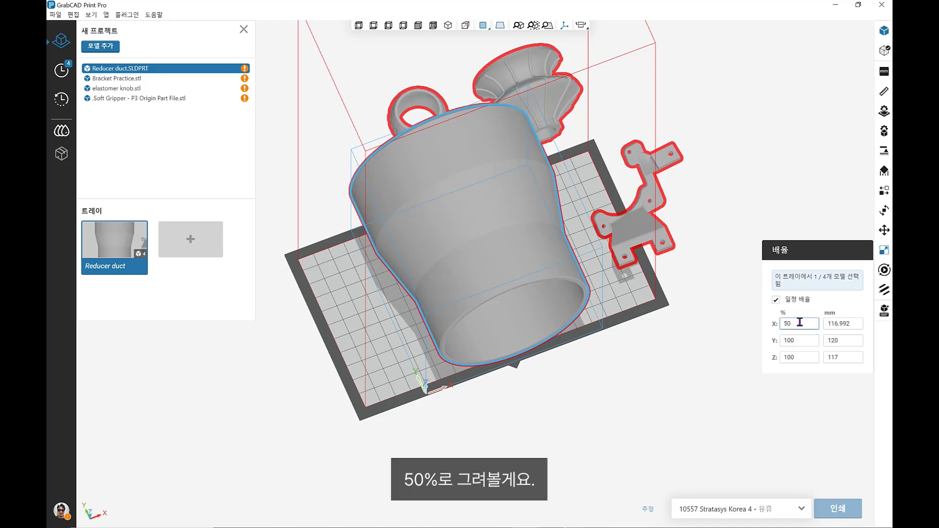
key(Return)
click(519, 298)
middle_drag(520, 297, 512, 311)
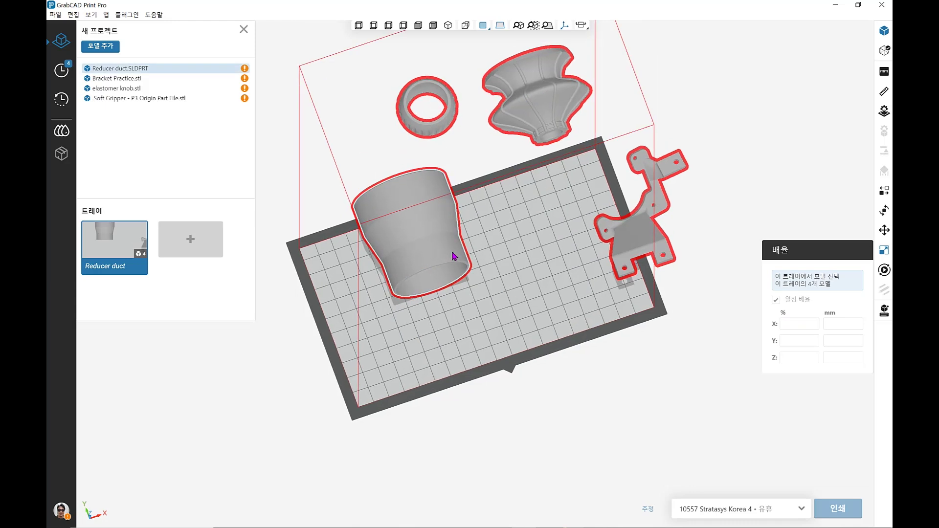
Check the scaled Reducer duct's dimensions and undo the percentage scaling.
click(452, 256)
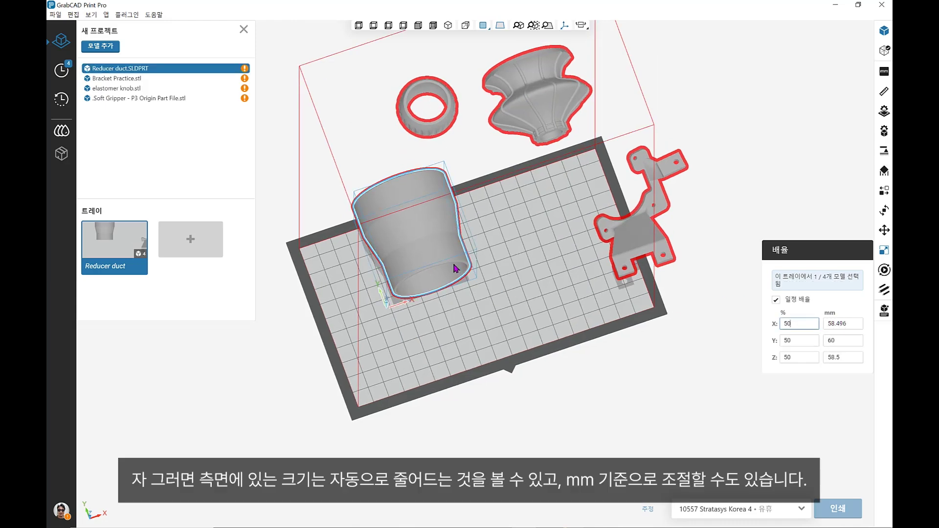
click(504, 293)
key(ctrl+z)
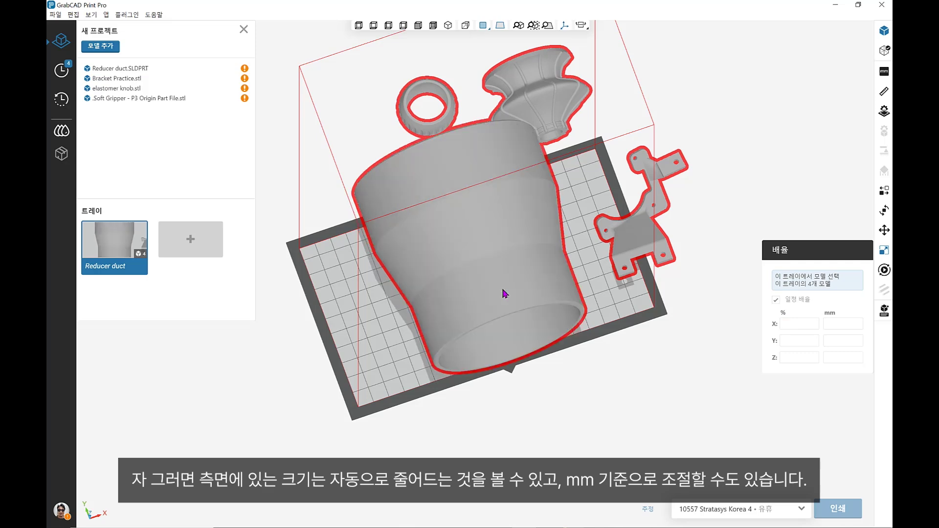
Scale the Reducer duct uniformly by setting its X size to 50 mm.
click(840, 324)
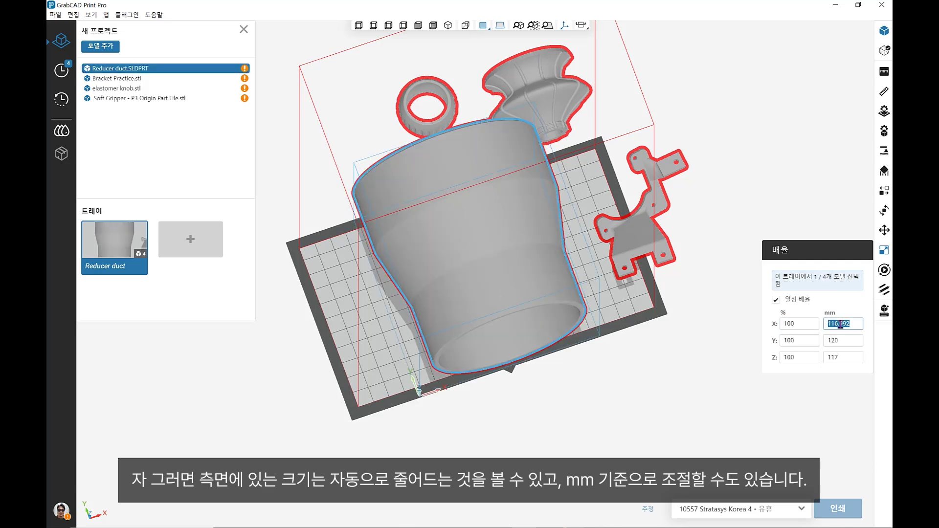
text(50)
key(Return)
Move the Reducer duct and the Bracket Practice model fully inside the build tray boundaries.
scroll(577, 341, up, 3)
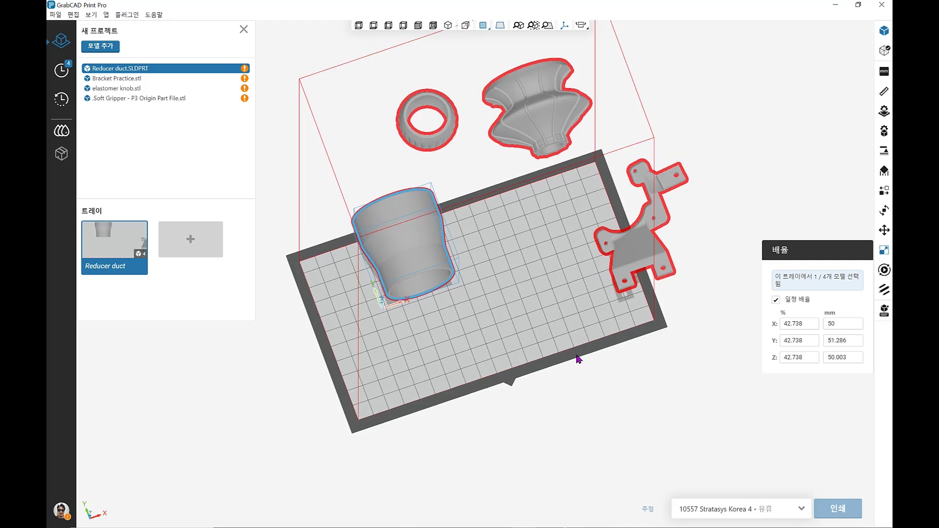
middle_drag(481, 313, 456, 311)
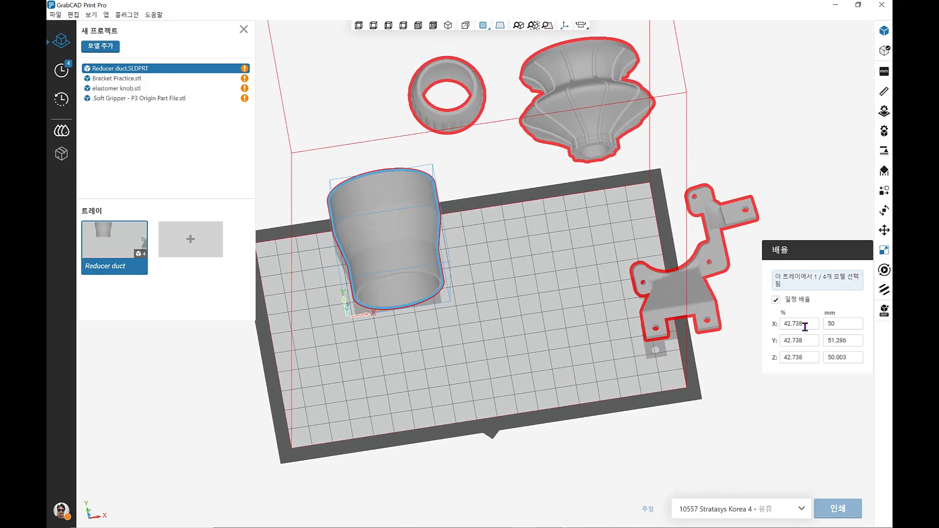
drag(388, 252, 343, 312)
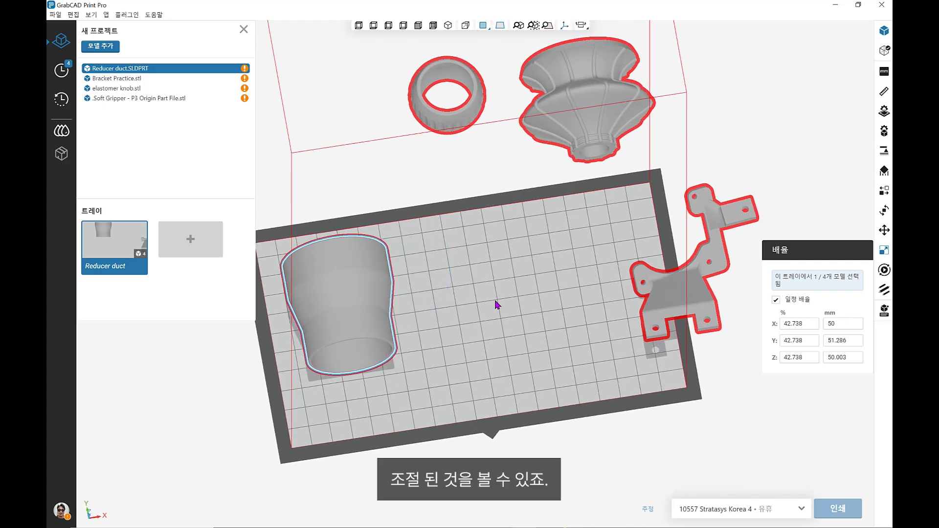
scroll(496, 301, down, 3)
drag(646, 314, 561, 351)
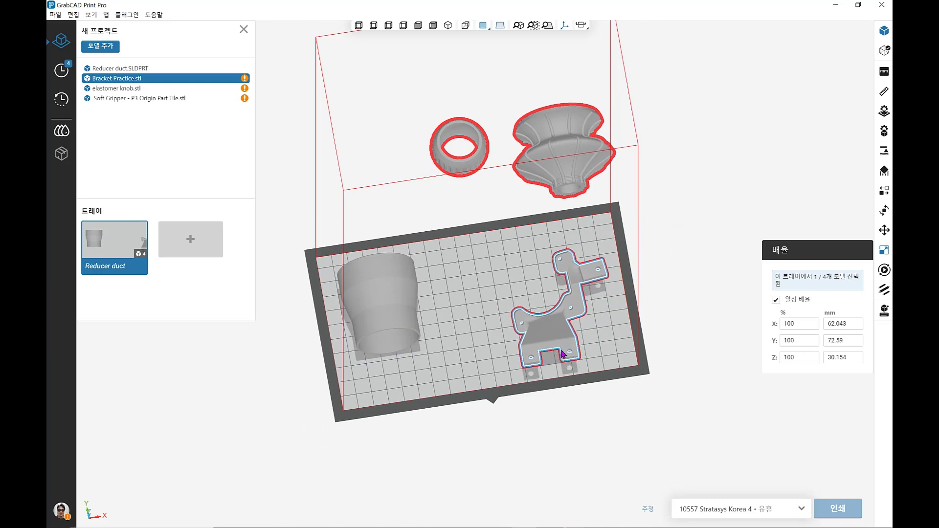
Move the elastomer knob, Soft Gripper and Bracket Practice models into free spaces inside the build tray boundaries.
drag(466, 174, 465, 287)
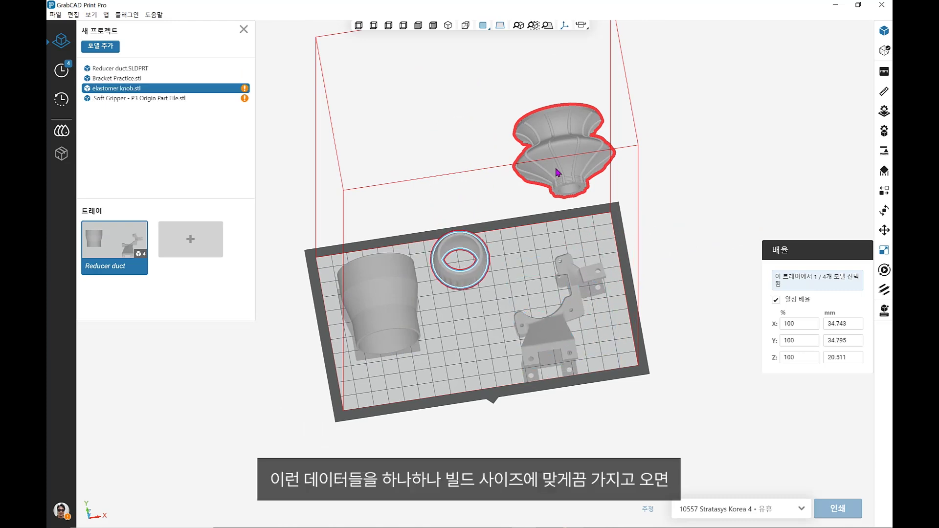
drag(609, 155, 529, 342)
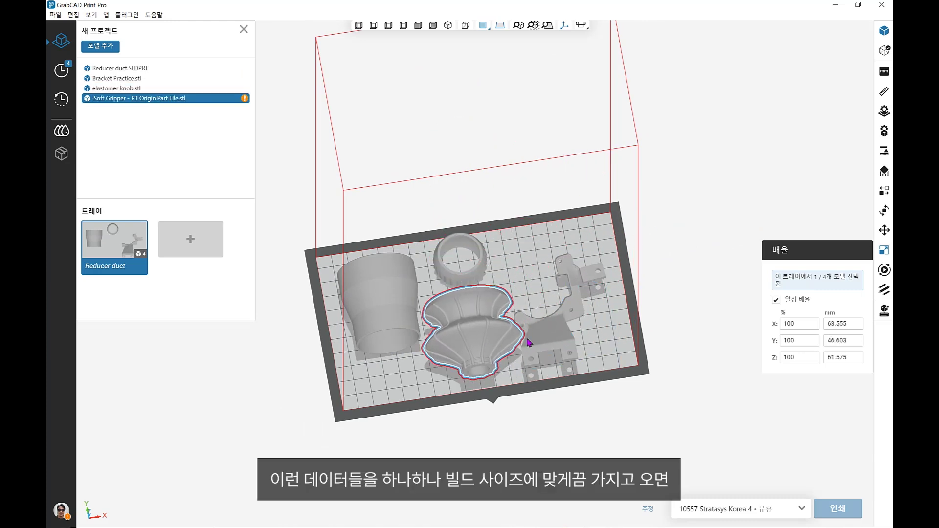
click(560, 338)
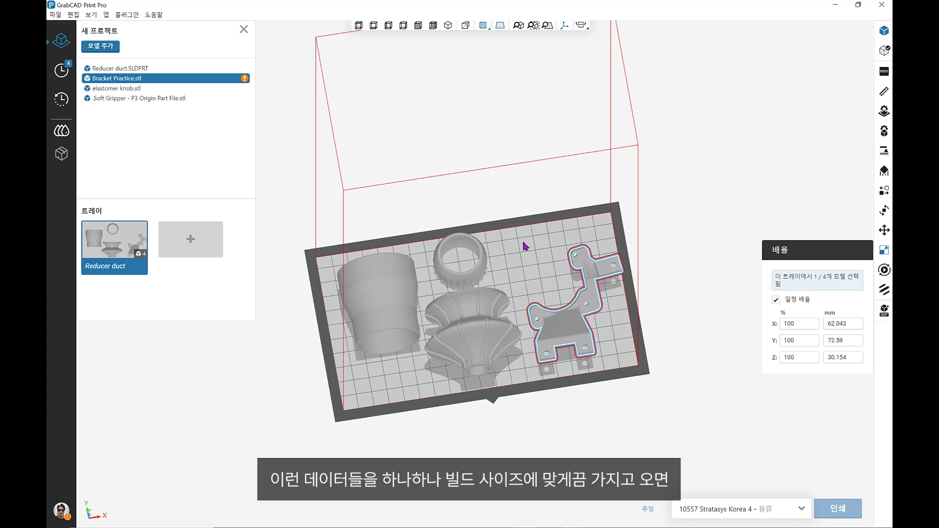
Examine the arrangement of the four models on the build tray from several angles and distances.
middle_drag(526, 247, 401, 258)
click(521, 277)
scroll(499, 327, up, 3)
click(483, 352)
middle_drag(440, 305, 443, 357)
middle_drag(550, 266, 509, 246)
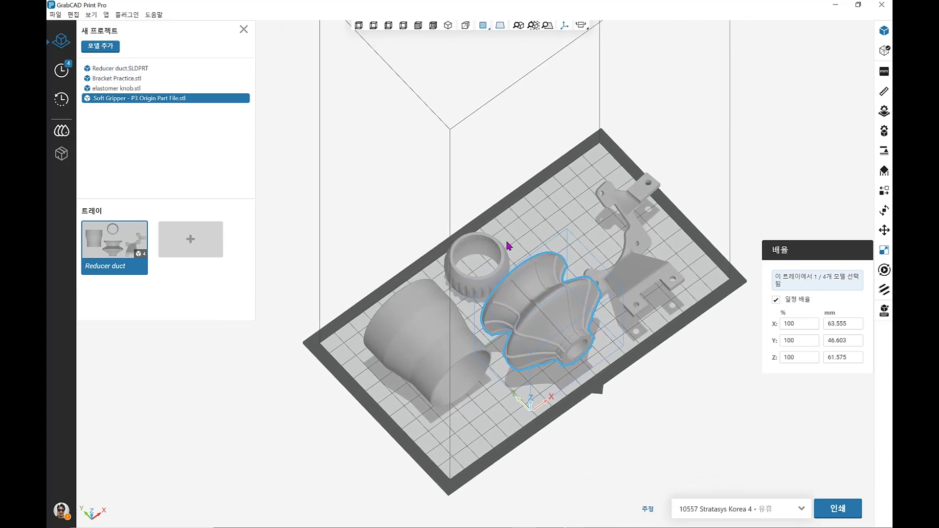
right_drag(509, 246, 522, 207)
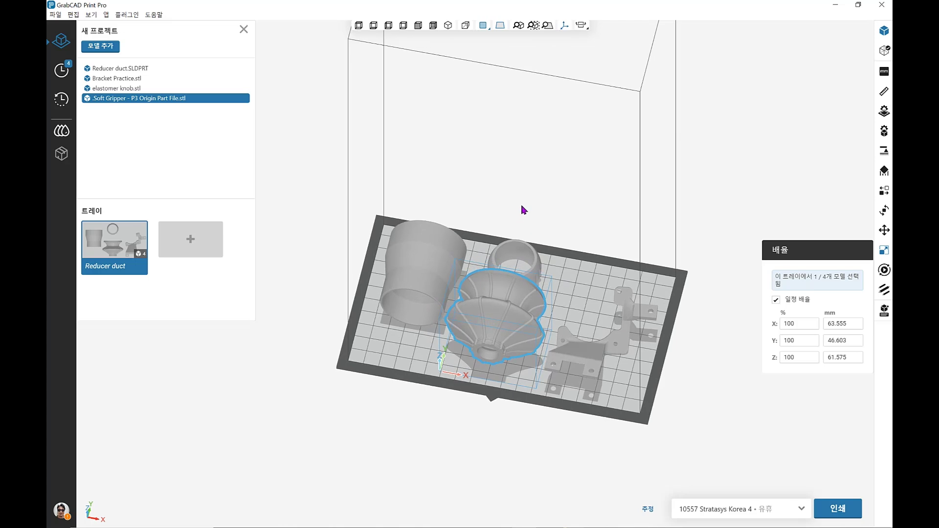
click(522, 207)
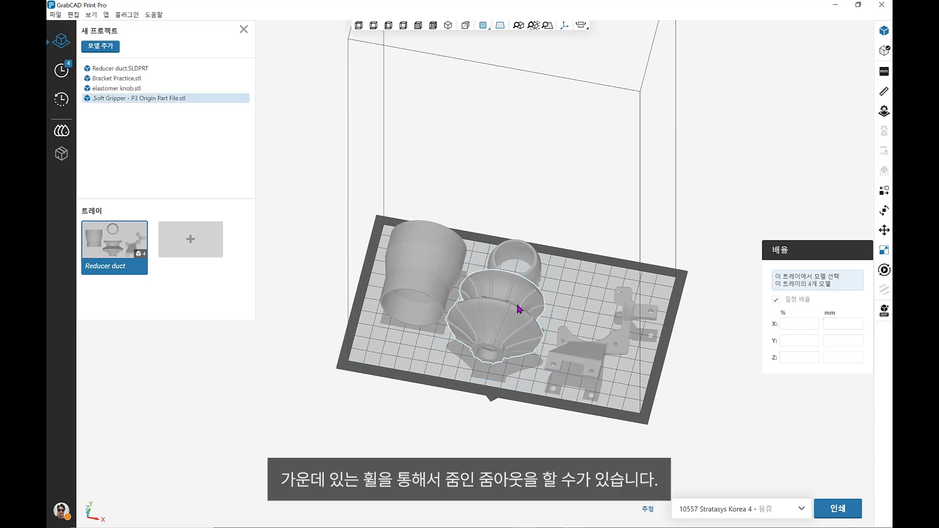
scroll(520, 310, up, 2)
scroll(522, 315, down, 3)
scroll(521, 318, up, 3)
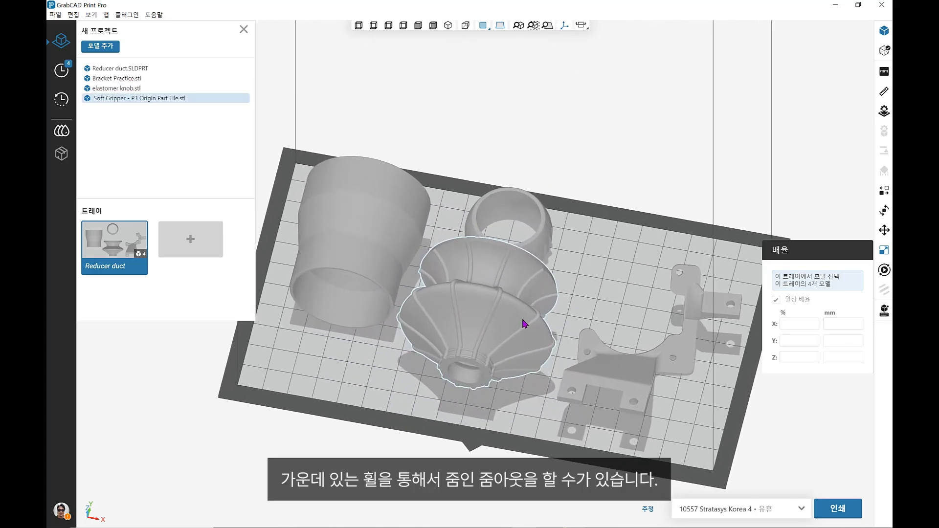
scroll(523, 320, down, 2)
scroll(522, 322, up, 4)
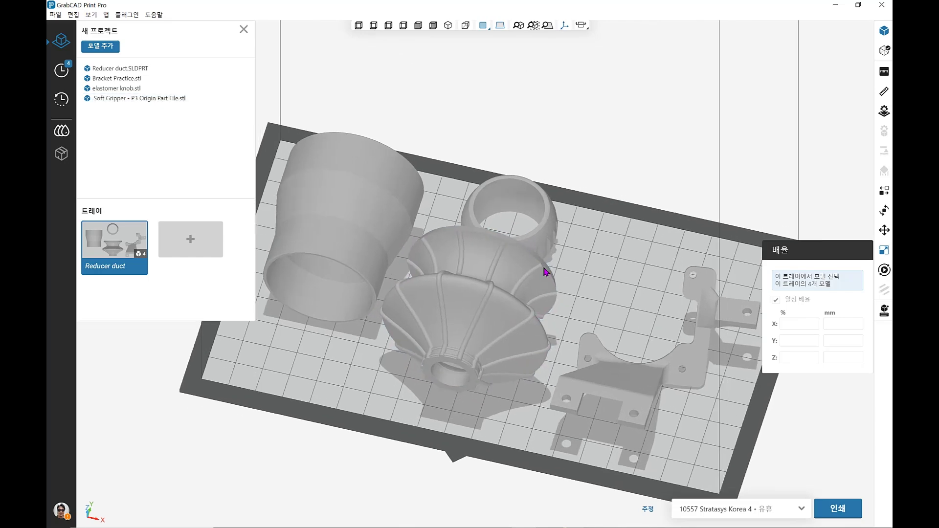
right_drag(546, 269, 420, 258)
scroll(510, 295, up, 3)
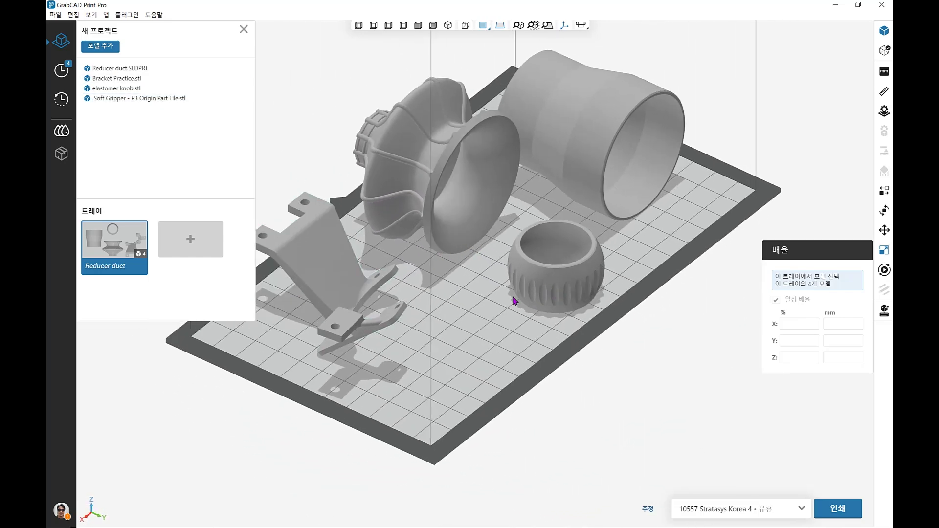
Select the elastomer knob model and frame it close up on the build tray.
click(539, 289)
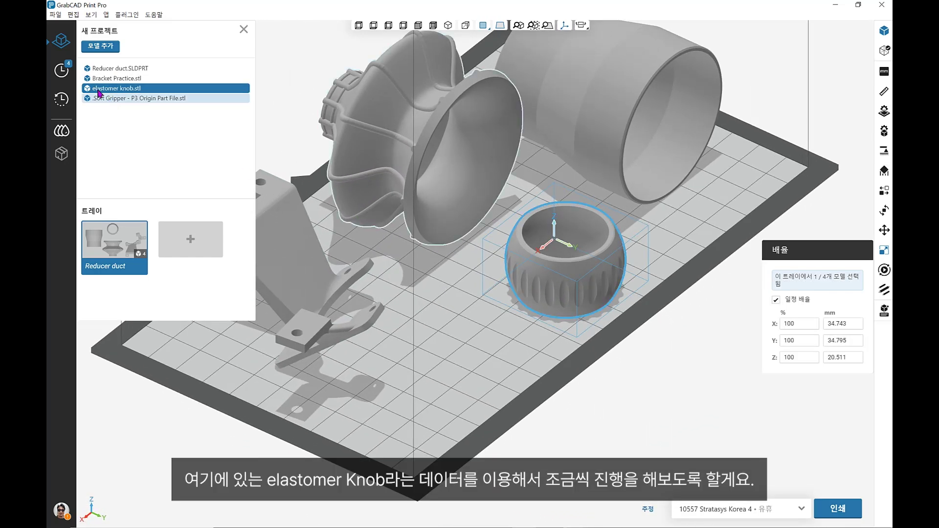
scroll(538, 294, up, 4)
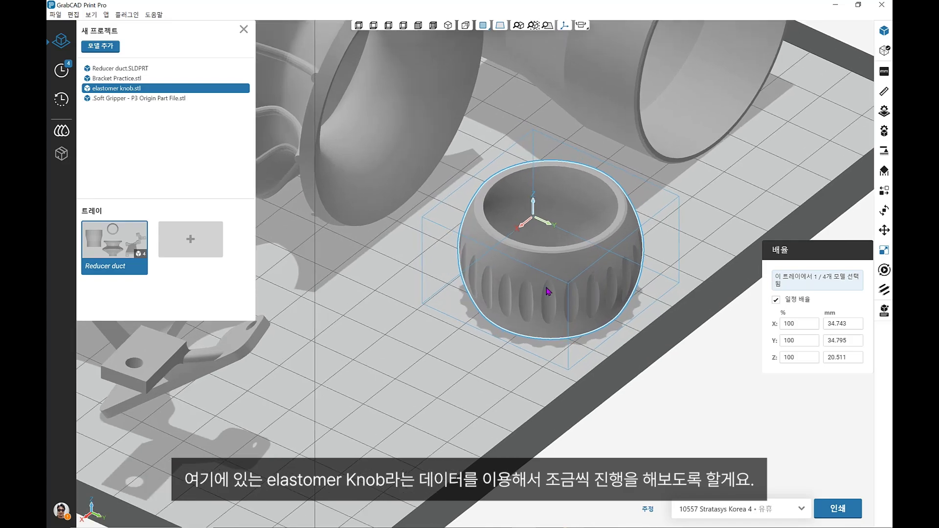
right_drag(514, 283, 615, 313)
scroll(587, 306, down, 5)
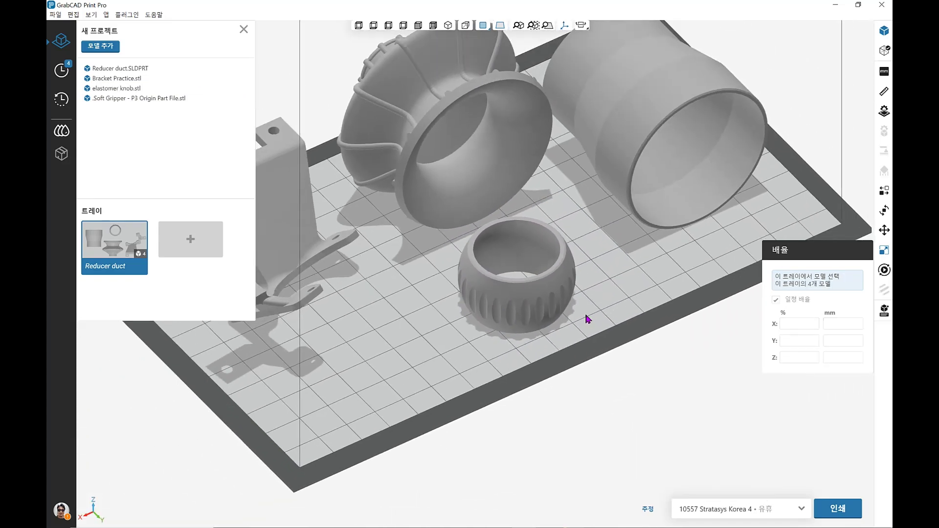
click(587, 318)
scroll(542, 312, up, 2)
click(541, 308)
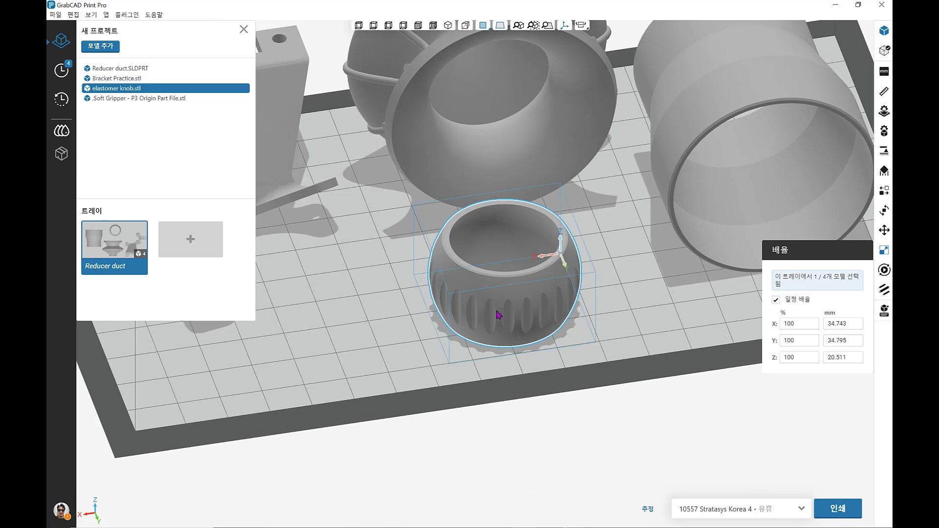
right_drag(496, 316, 520, 312)
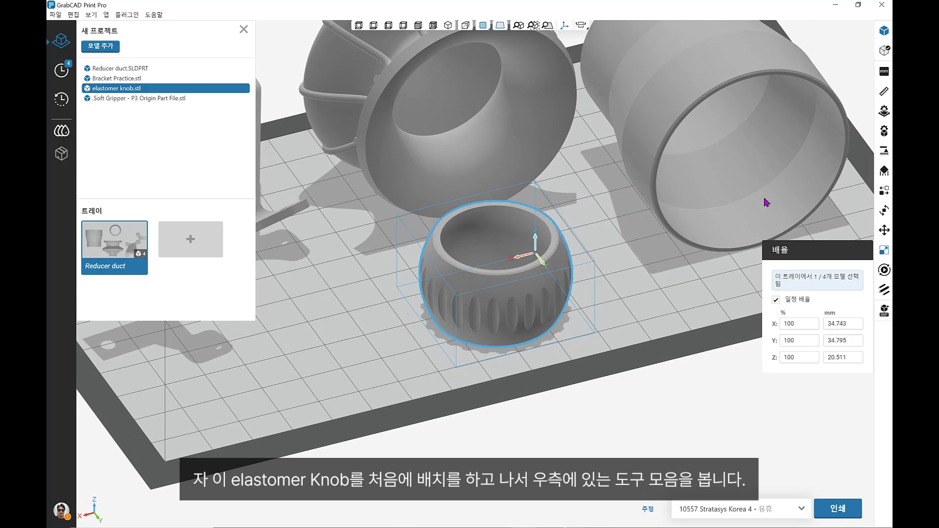
Change the tray material to BASF ST45 Black (100µm) and review its material properties.
click(883, 116)
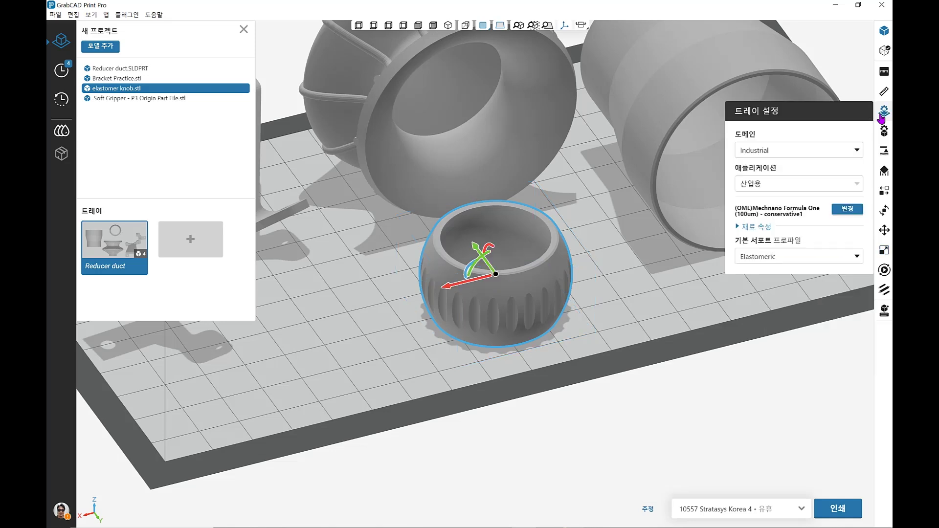
click(847, 210)
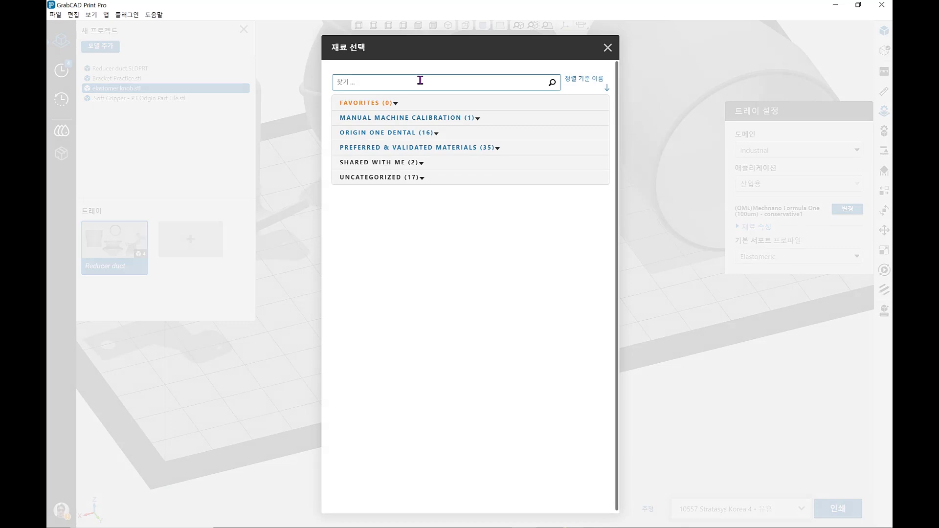
text(45)
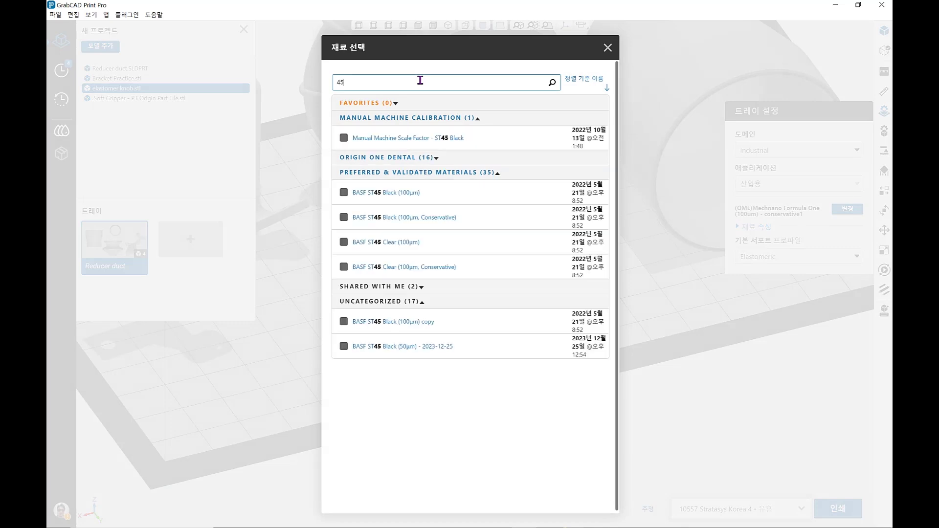
click(412, 193)
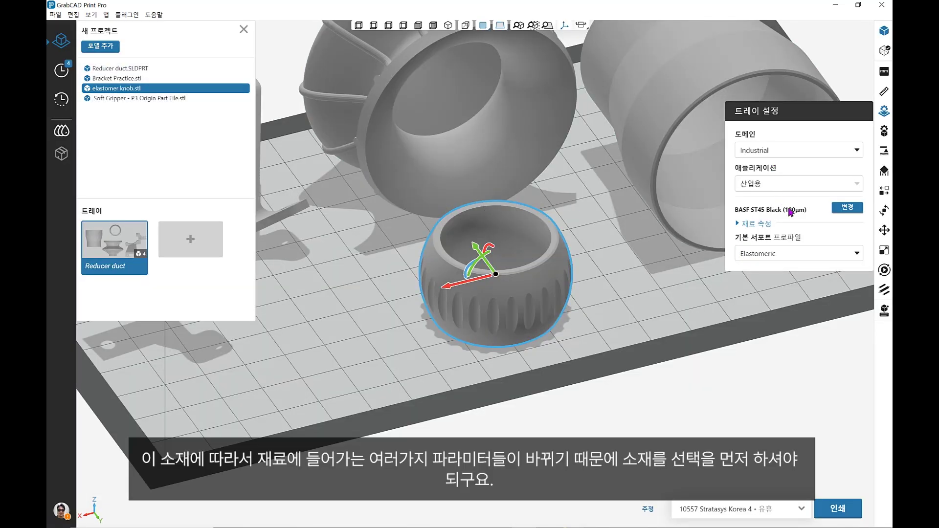
click(758, 228)
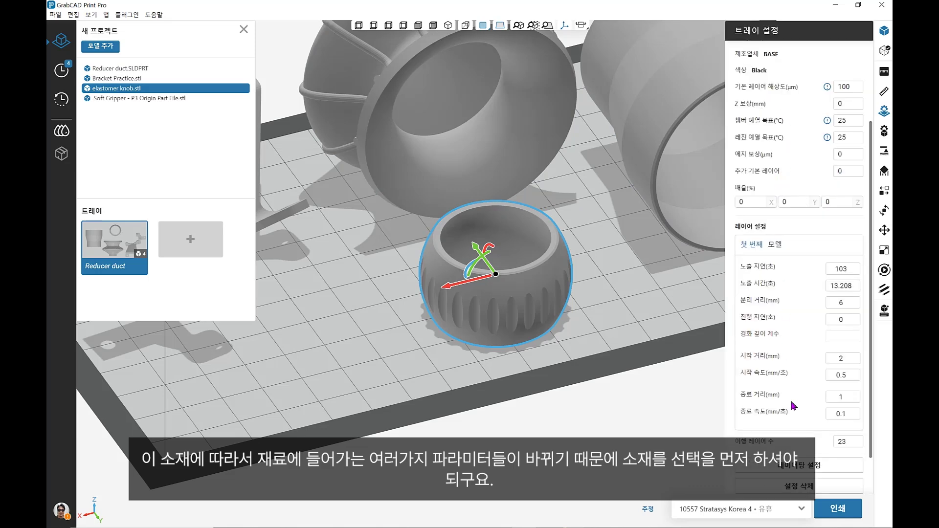
scroll(791, 401, up, 3)
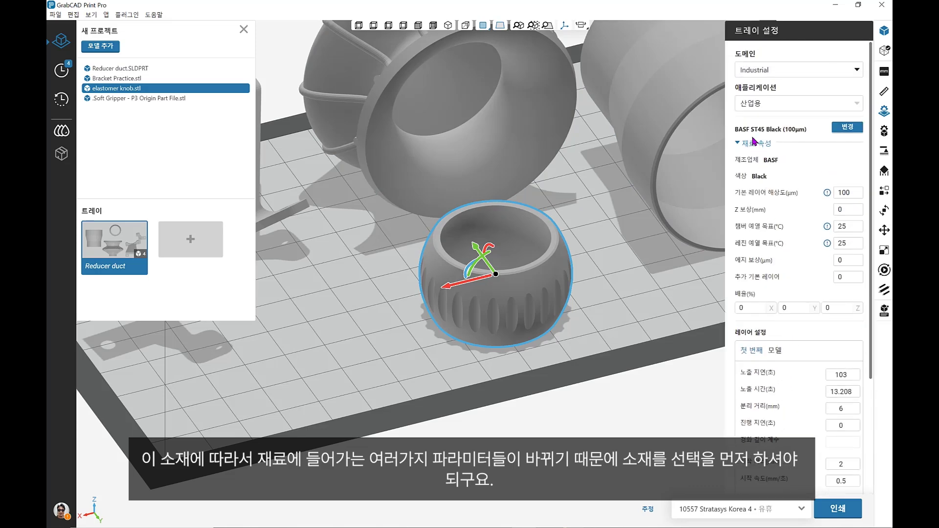
click(754, 144)
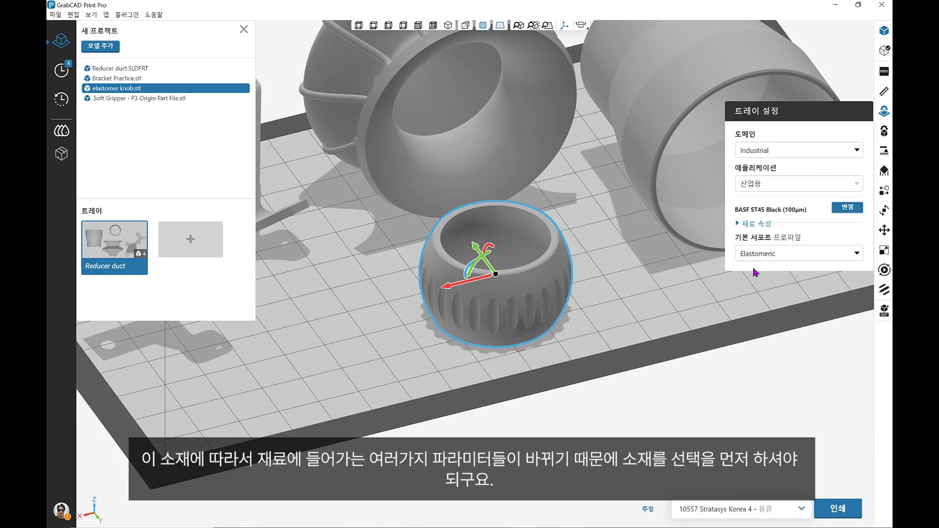
Set the tray's default support profile to Rigid and check the elastomer knob's own support profile.
click(783, 249)
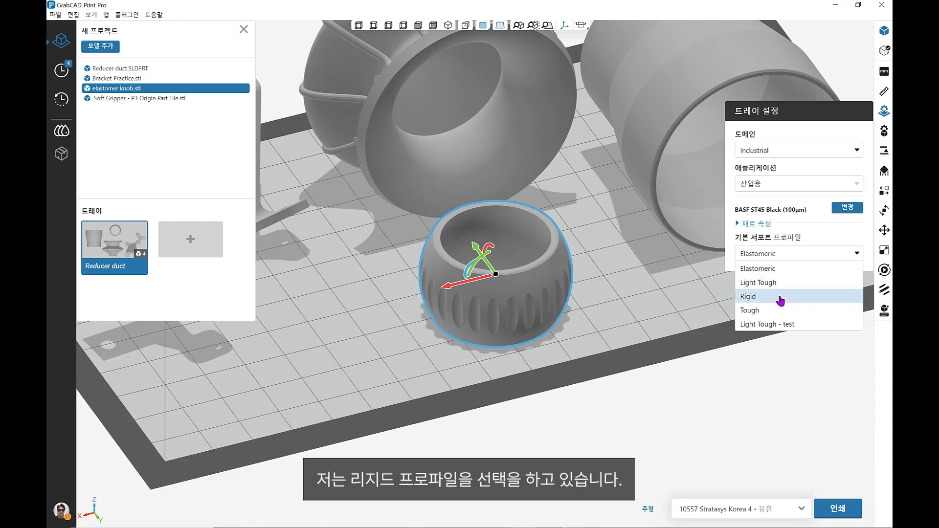
key(Return)
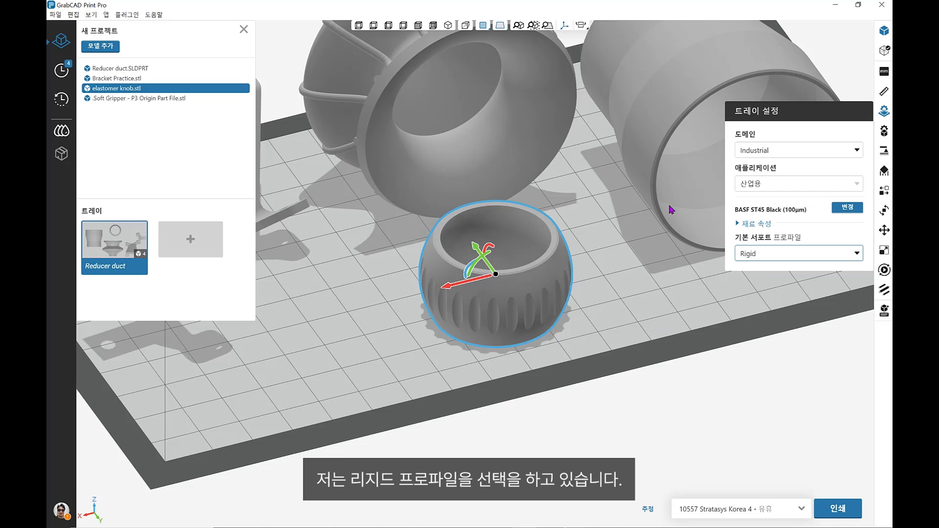
click(885, 132)
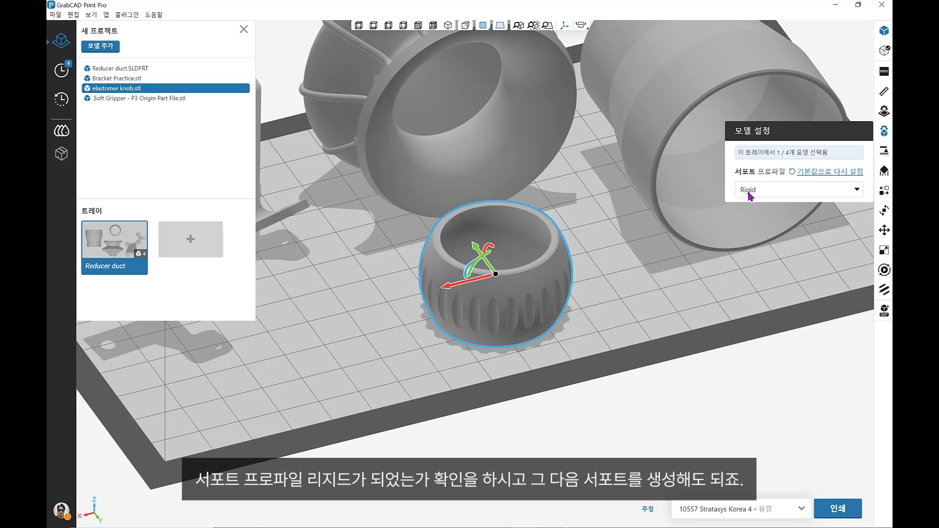
Generate anchor points for the elastomer knob with the Rigid profile values and inspect them on its underside.
click(884, 152)
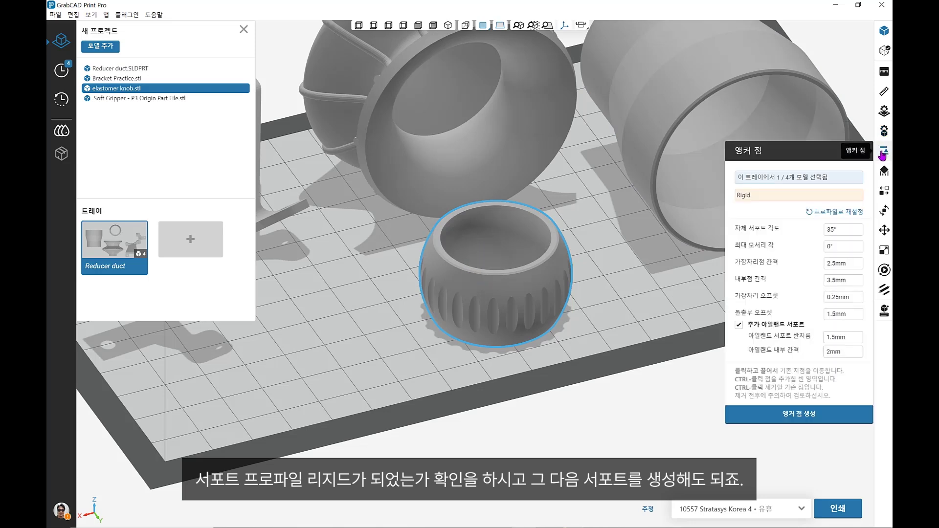
scroll(473, 309, up, 3)
scroll(451, 285, up, 3)
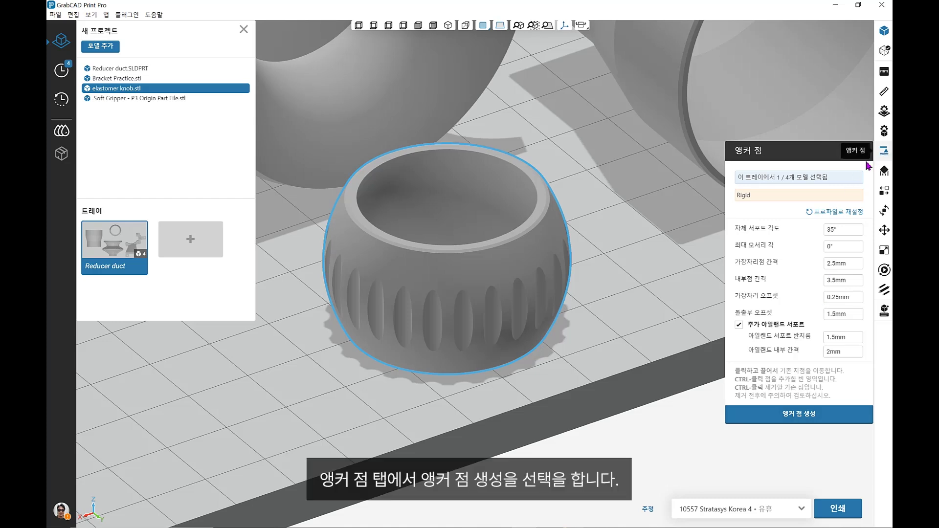
click(802, 414)
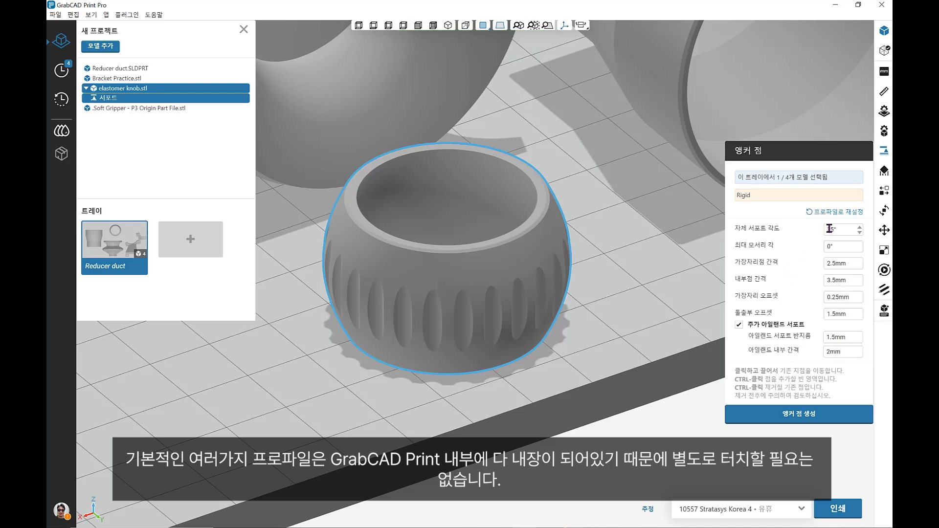
right_drag(562, 278, 456, 182)
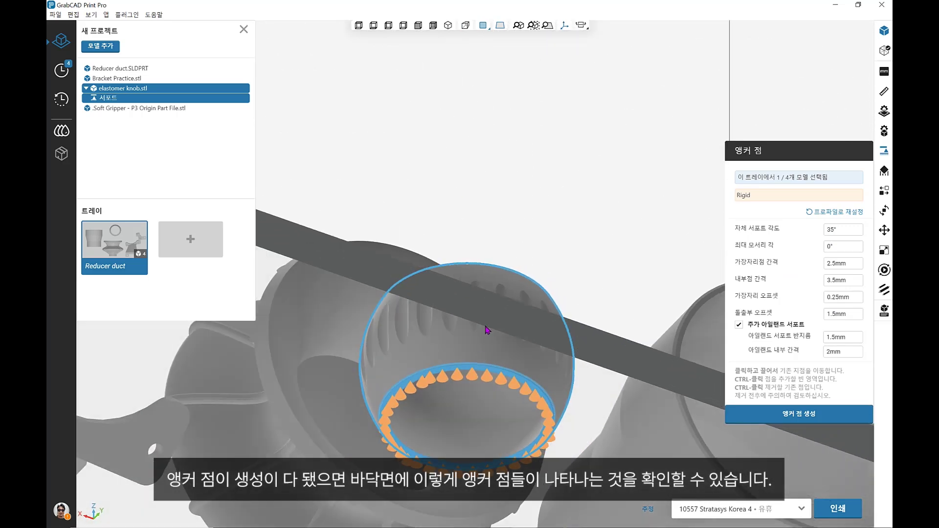
middle_drag(479, 375, 489, 287)
scroll(472, 265, up, 4)
mouse_move(462, 267)
right_down()
mouse_move(447, 216)
mouse_move(478, 289)
mouse_move(460, 215)
mouse_move(418, 237)
mouse_move(413, 254)
mouse_move(431, 328)
mouse_move(455, 269)
mouse_move(457, 281)
right_up()
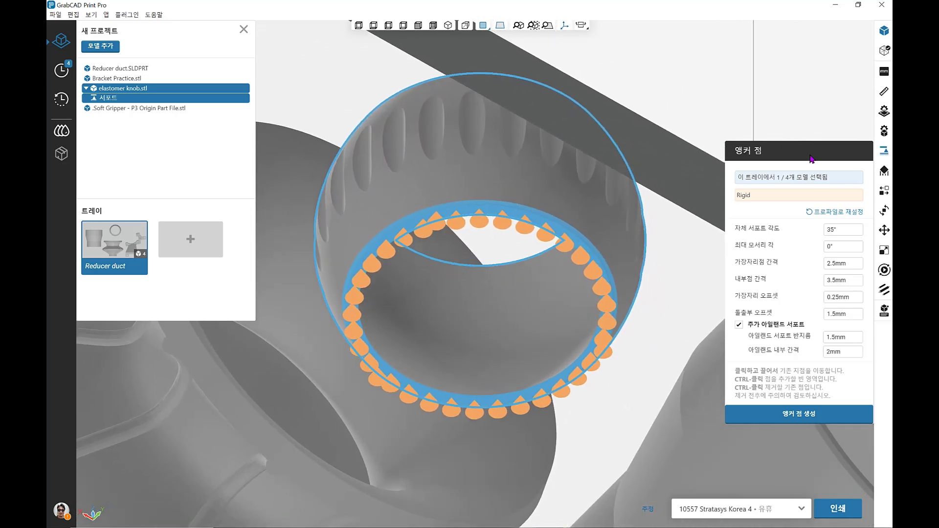
Generate supports for the elastomer knob from its anchor points and inspect them from below.
click(884, 175)
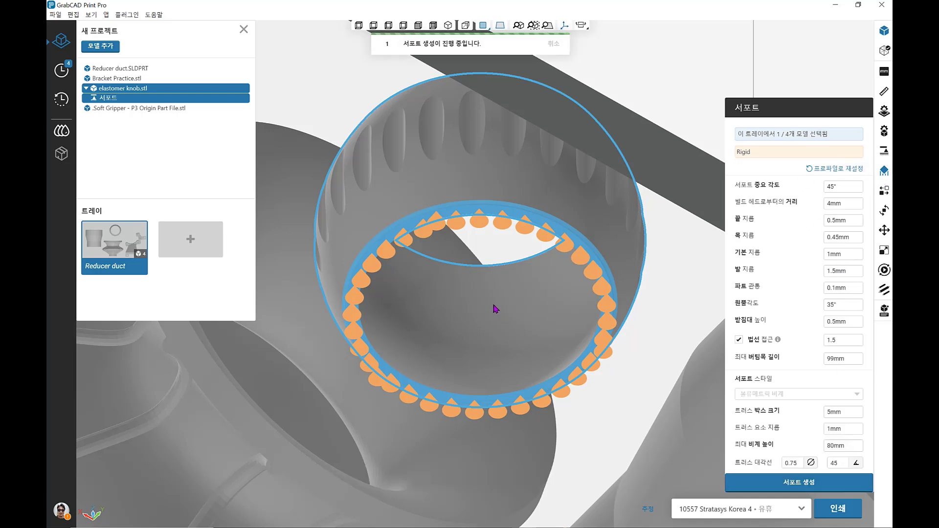
right_drag(518, 246, 593, 238)
scroll(480, 207, up, 3)
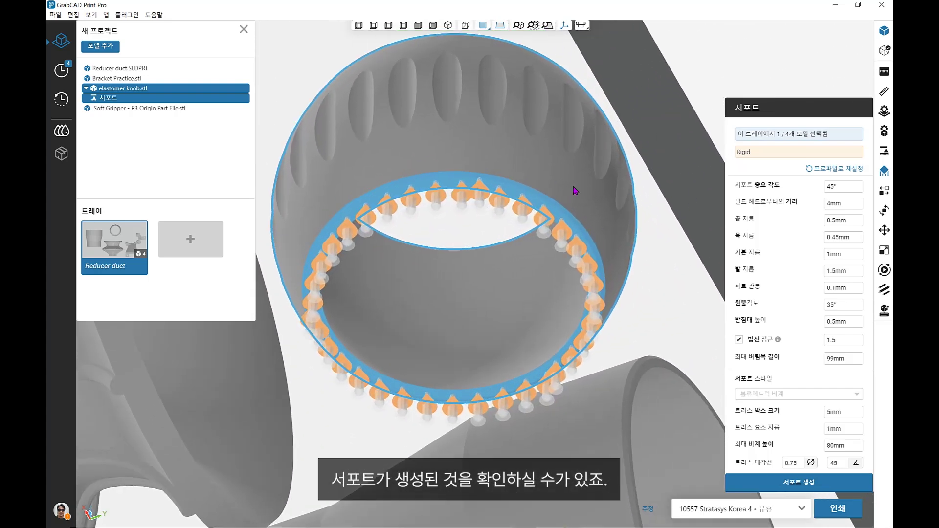
Open the tray arrangement settings, move the supported elastomer knob in front of the Bracket Practice model and deselect it.
click(885, 192)
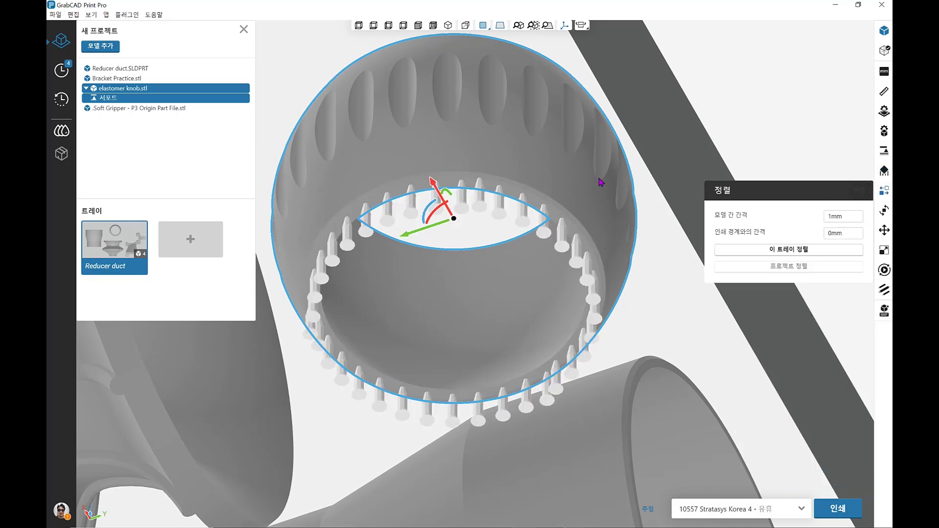
right_drag(627, 188, 543, 238)
middle_drag(542, 236, 551, 348)
scroll(550, 347, down, 4)
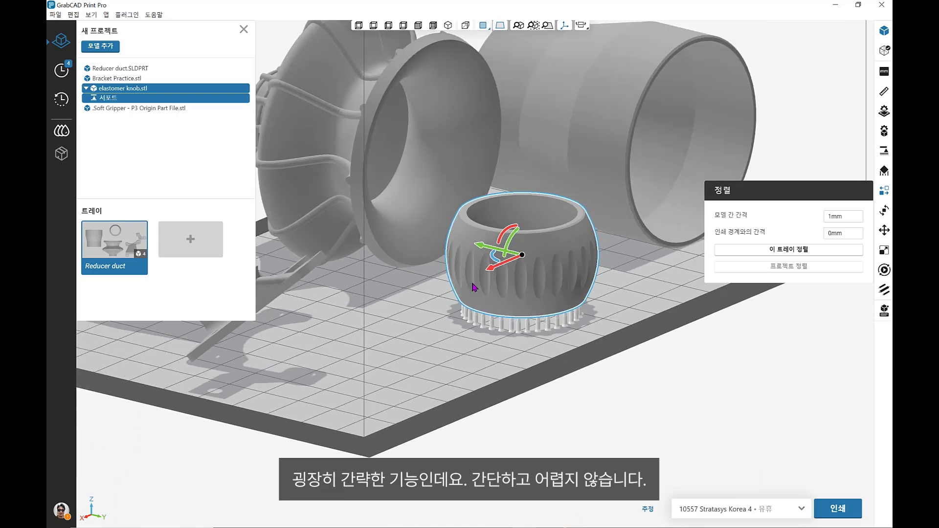
right_drag(473, 287, 241, 370)
drag(241, 371, 235, 372)
click(523, 362)
middle_drag(416, 324, 513, 289)
scroll(514, 296, down, 2)
right_drag(514, 296, 469, 307)
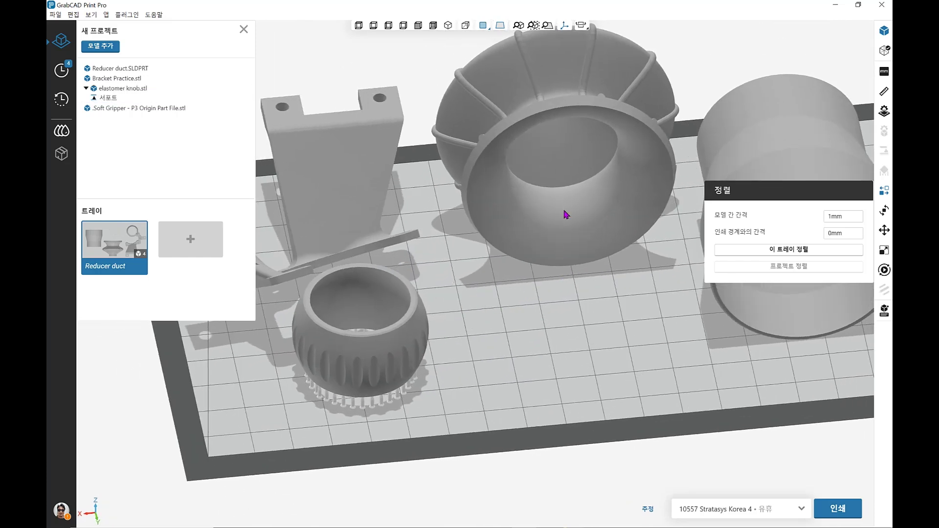
scroll(621, 247, down, 2)
right_drag(614, 251, 481, 331)
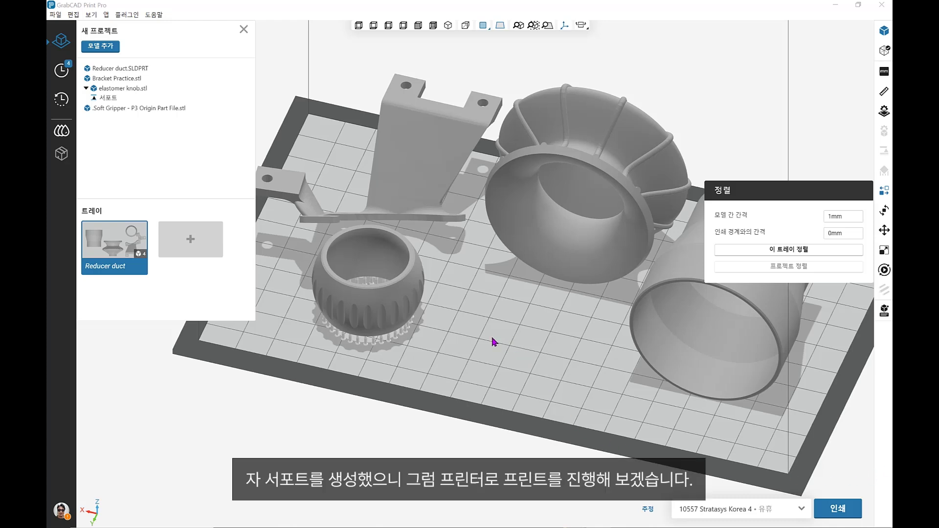
Delete the Reducer duct, Bracket Practice and Soft Gripper models, keeping only the supported elastomer knob on the tray.
scroll(478, 329, down, 1)
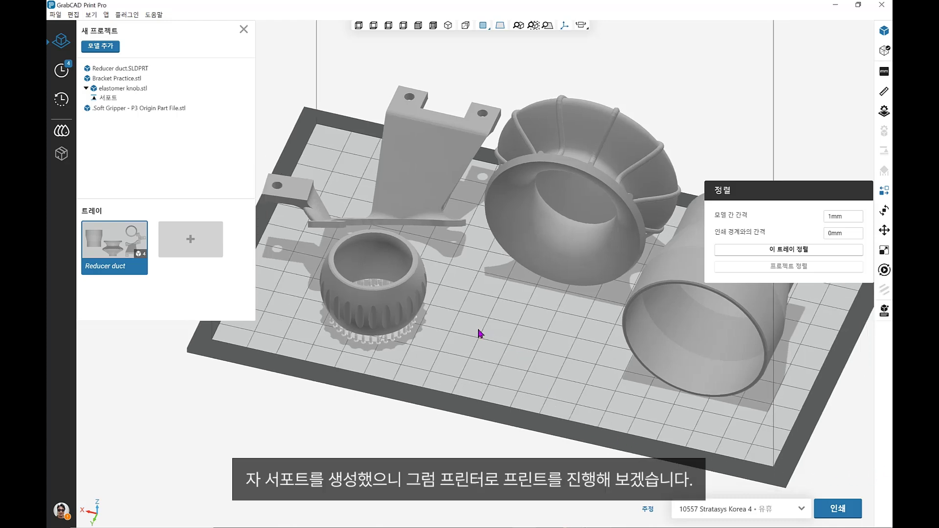
middle_drag(479, 330, 491, 345)
click(519, 229)
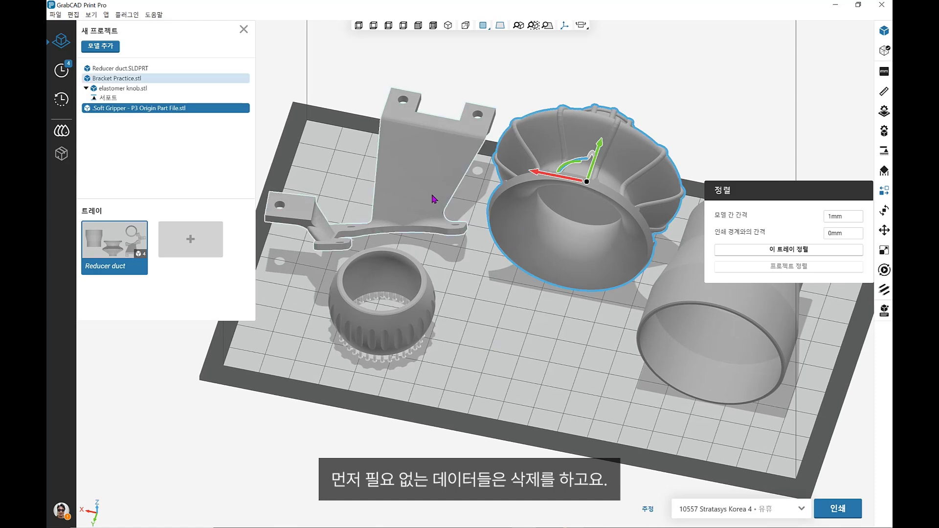
ctrl+click(432, 198)
ctrl+click(669, 296)
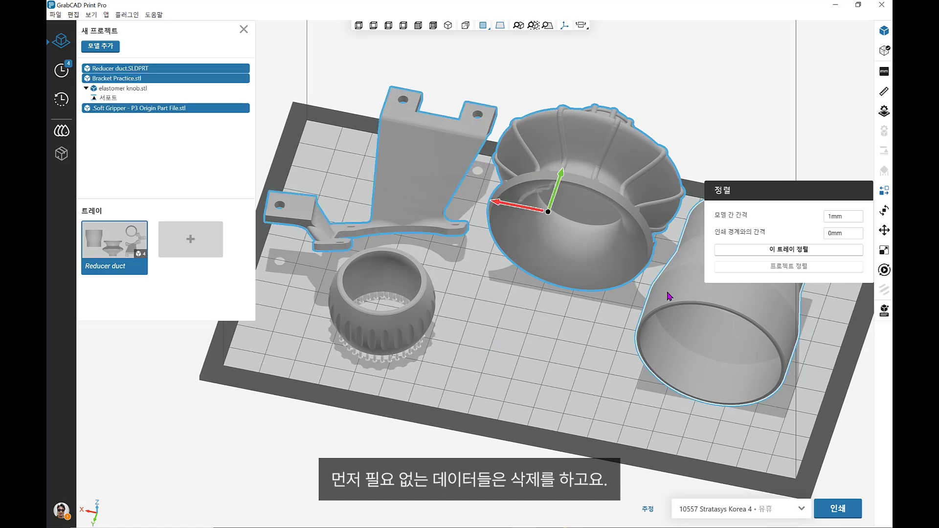
key(Delete)
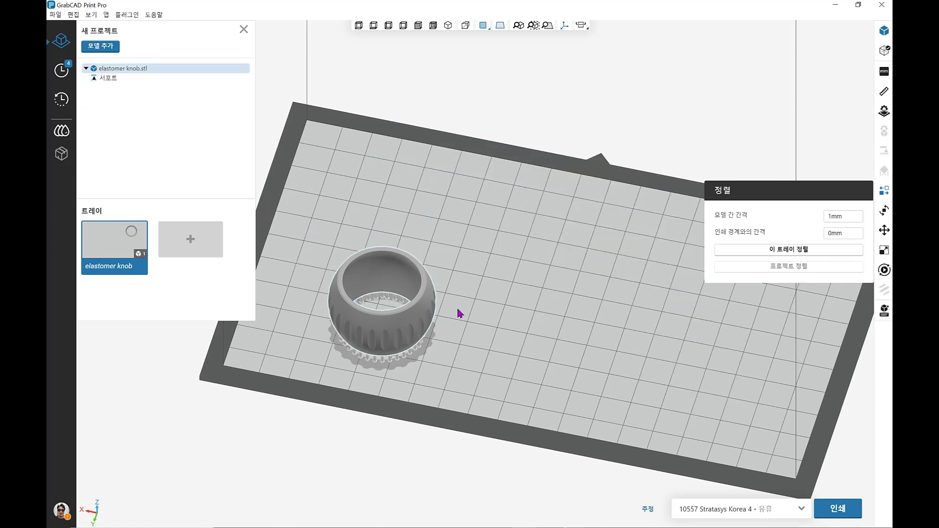
Move the supported elastomer knob toward the middle of the build tray and check its supports from the side.
drag(427, 316, 564, 292)
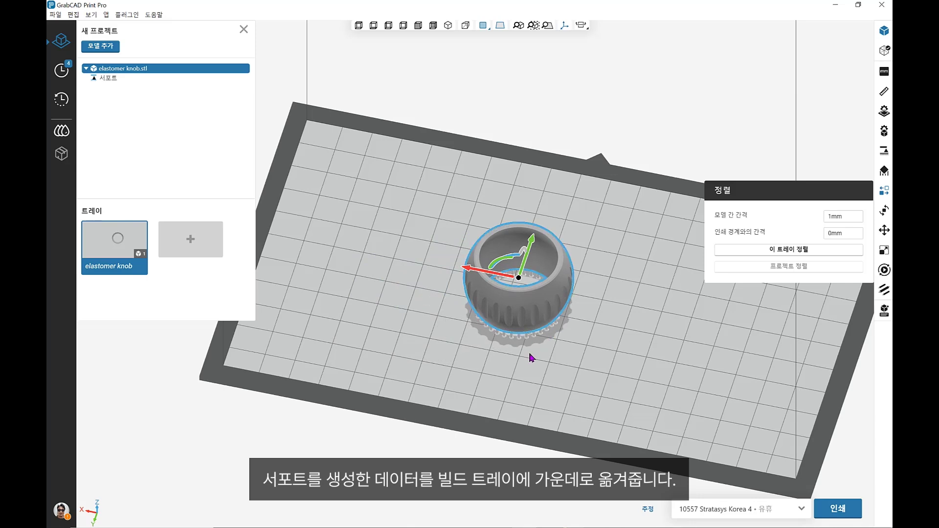
middle_drag(524, 356, 545, 312)
scroll(535, 317, up, 3)
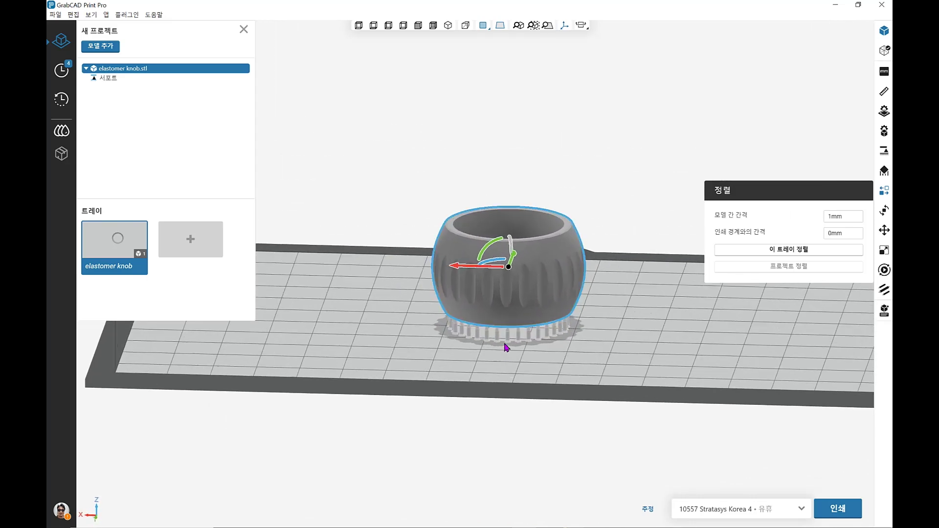
middle_drag(506, 348, 634, 365)
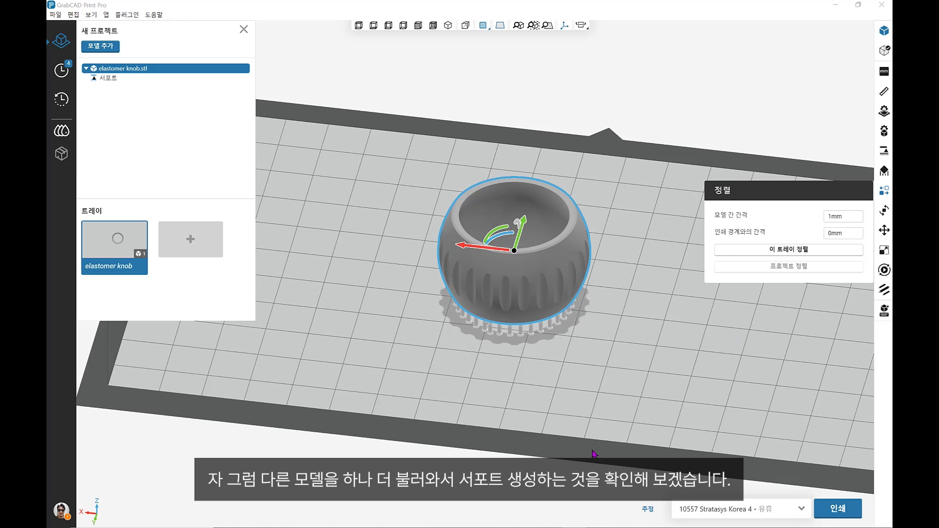
Import Bracket Practice.stl into the project from the Training materals folder in File Explorer.
key(alt+Tab)
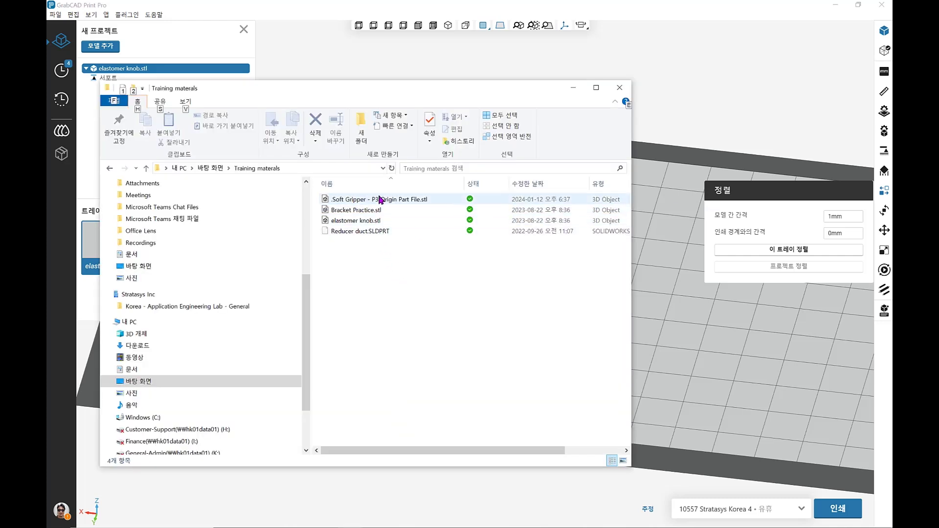
click(348, 211)
drag(346, 214, 700, 144)
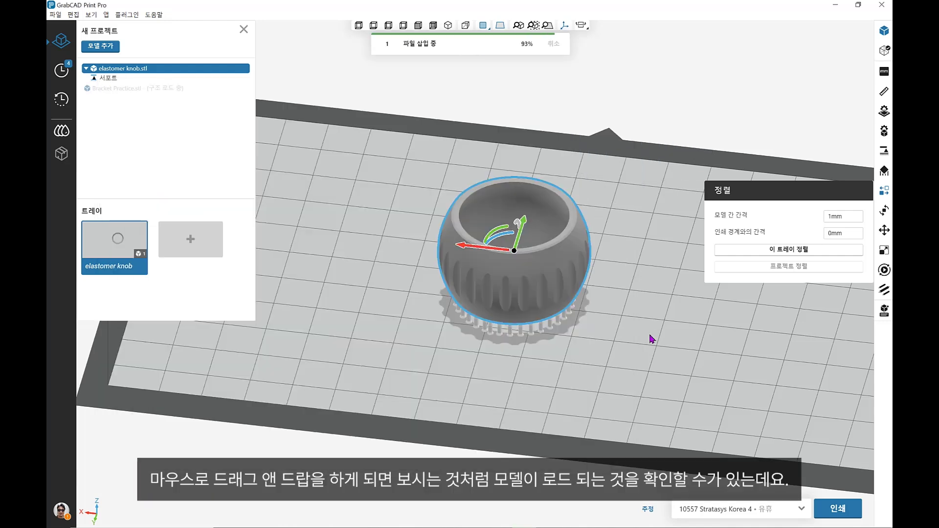
scroll(634, 314, down, 5)
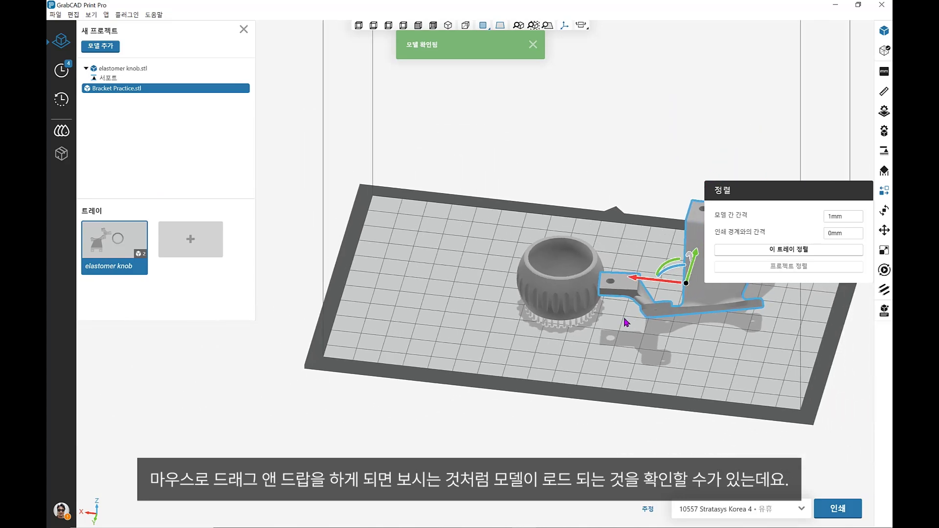
Move the elastomer knob aside and shift the Bracket Practice model toward the middle of the tray.
middle_drag(624, 315, 521, 300)
scroll(518, 309, up, 3)
right_drag(518, 312, 389, 271)
click(389, 271)
drag(389, 271, 327, 255)
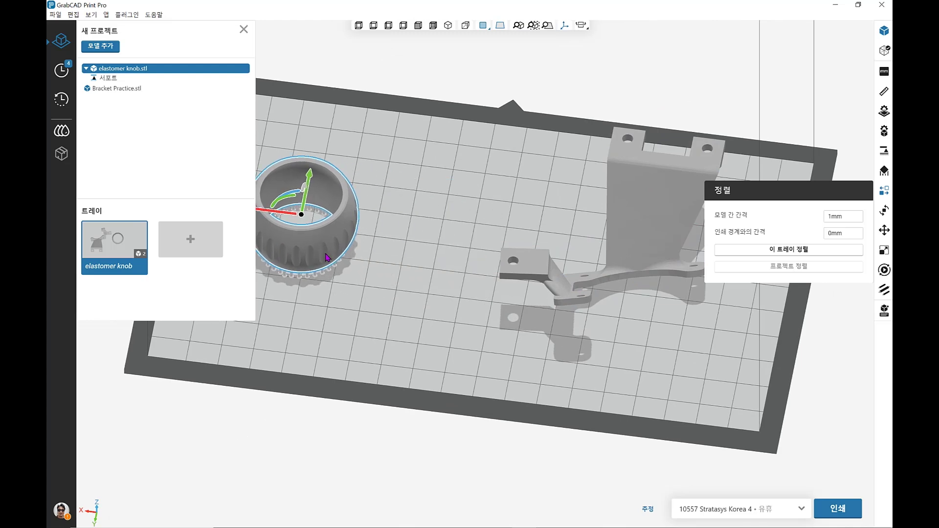
middle_drag(629, 287, 549, 279)
drag(517, 253, 477, 274)
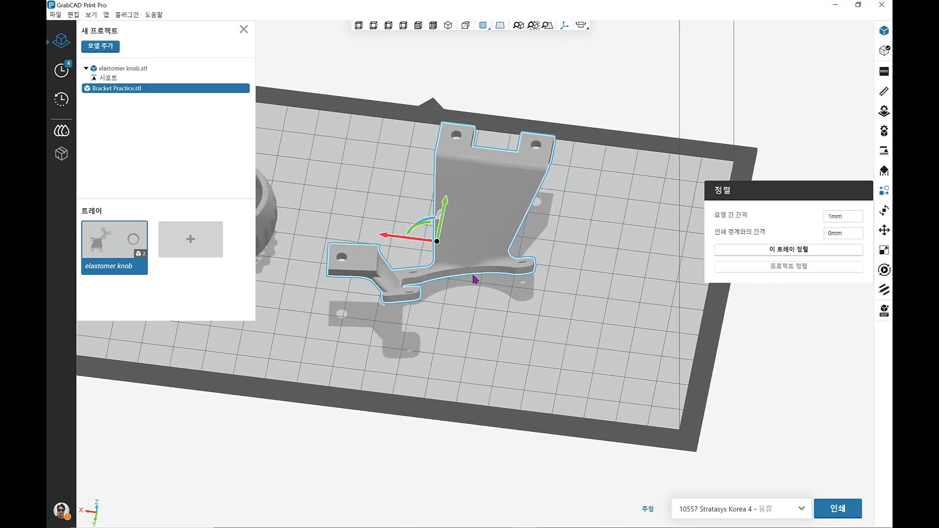
Open the orientation settings and try rotating the Bracket Practice model 90° about X in both directions, then -90° about Y.
right_drag(481, 294, 604, 348)
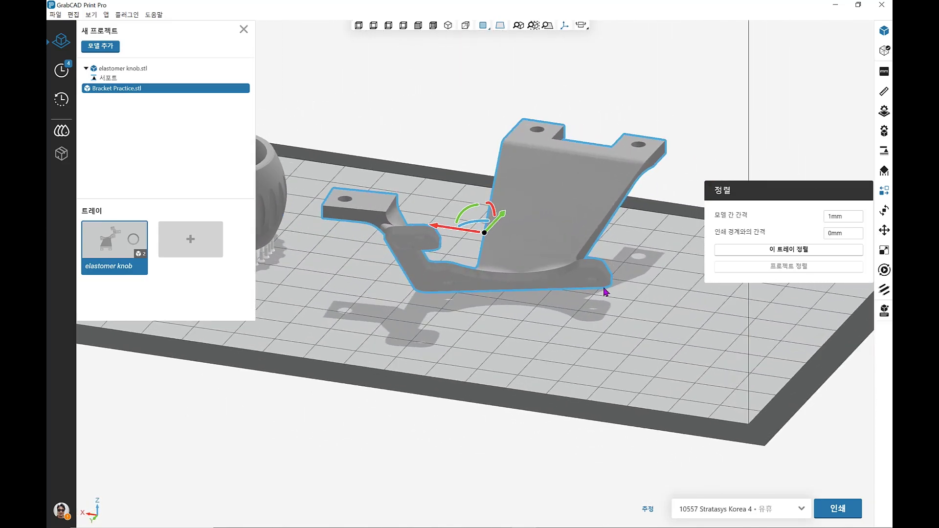
click(886, 213)
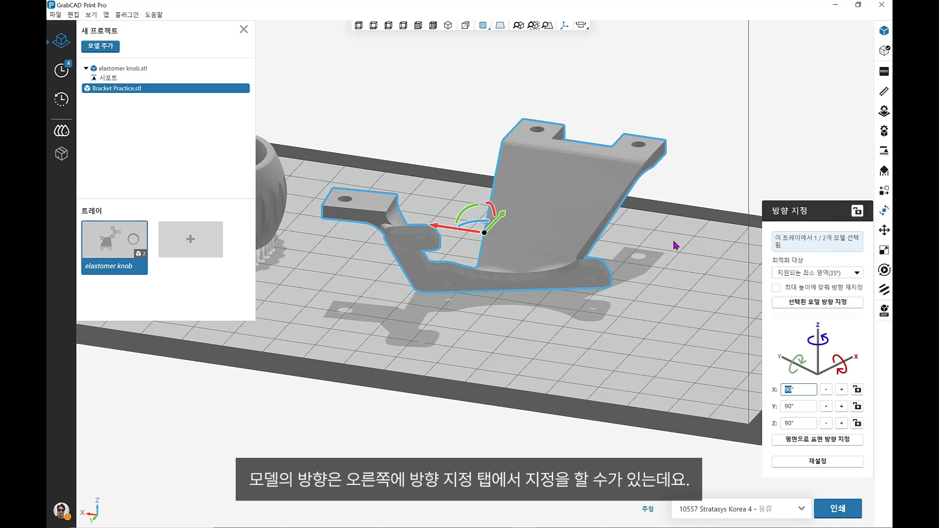
right_drag(675, 243, 460, 244)
drag(524, 239, 494, 239)
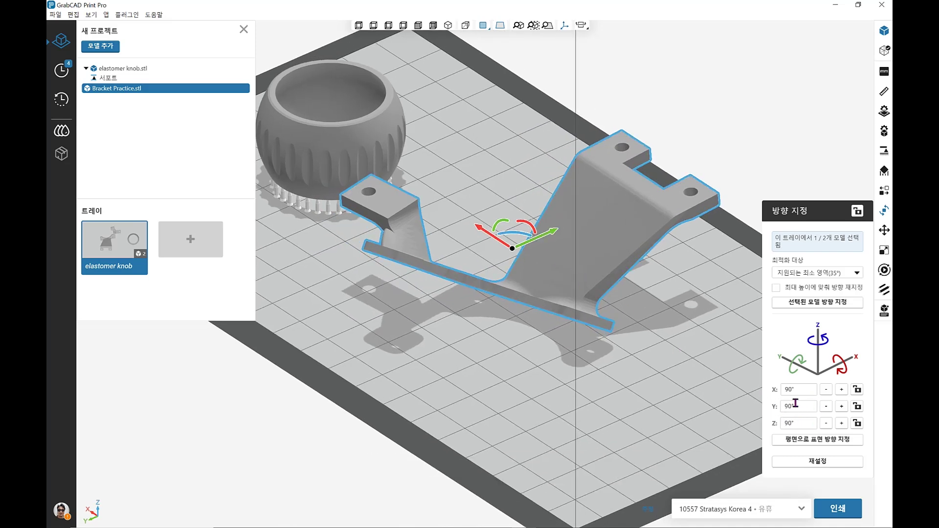
click(840, 395)
click(827, 391)
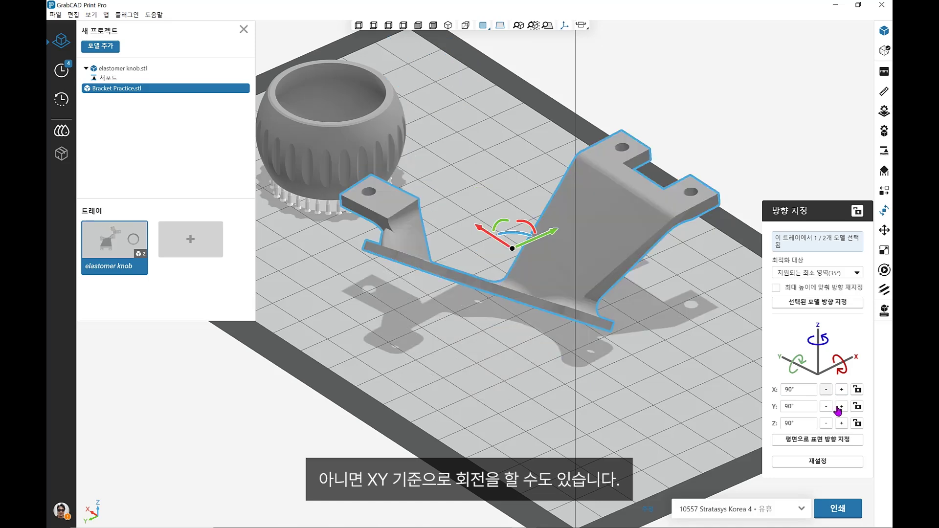
click(826, 407)
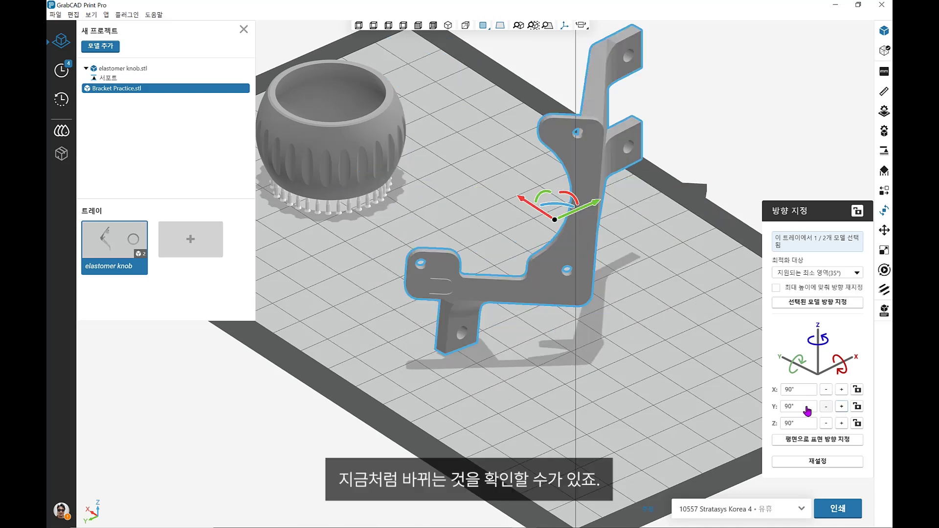
Set the Y rotation increment to 45° and rotate the Bracket Practice model twice in the positive direction.
middle_drag(605, 279, 561, 266)
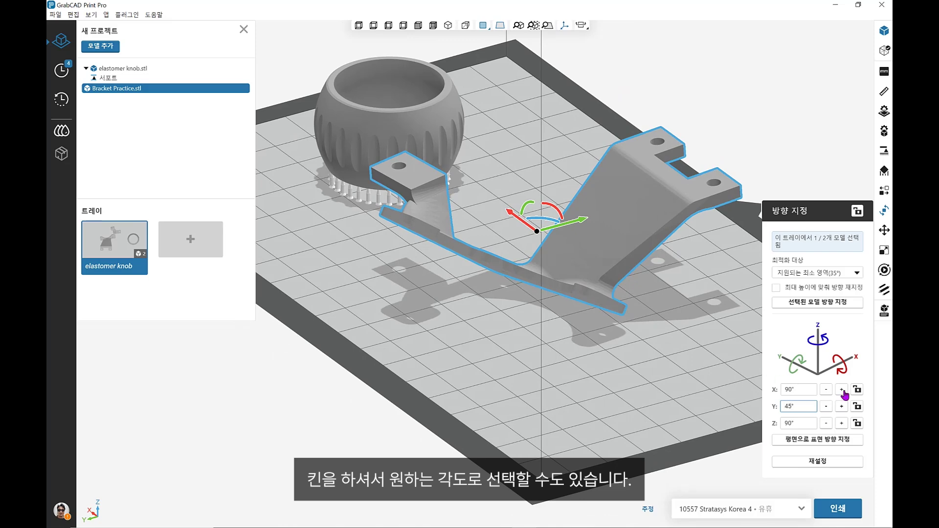
click(840, 407)
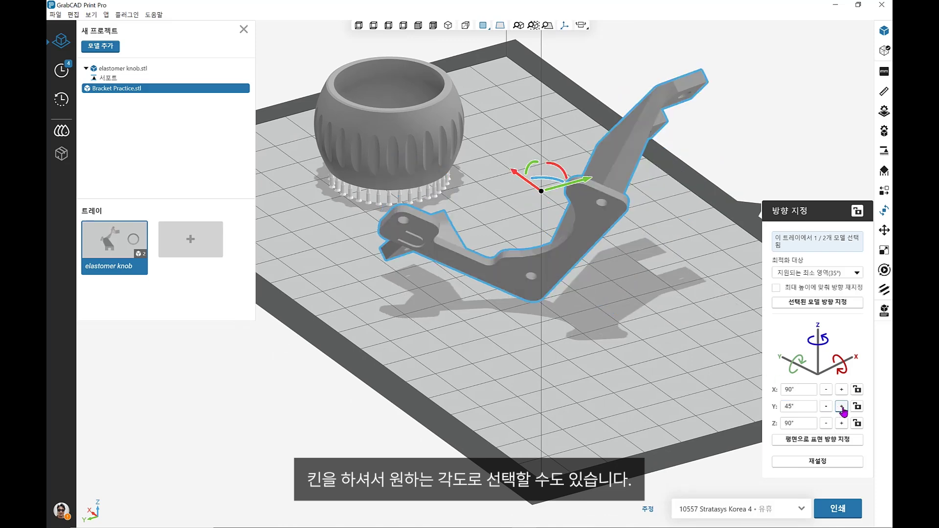
click(842, 406)
Orient the Bracket Practice model by plane so its flat base face points down, and move it away from the elastomer knob.
scroll(563, 283, up, 1)
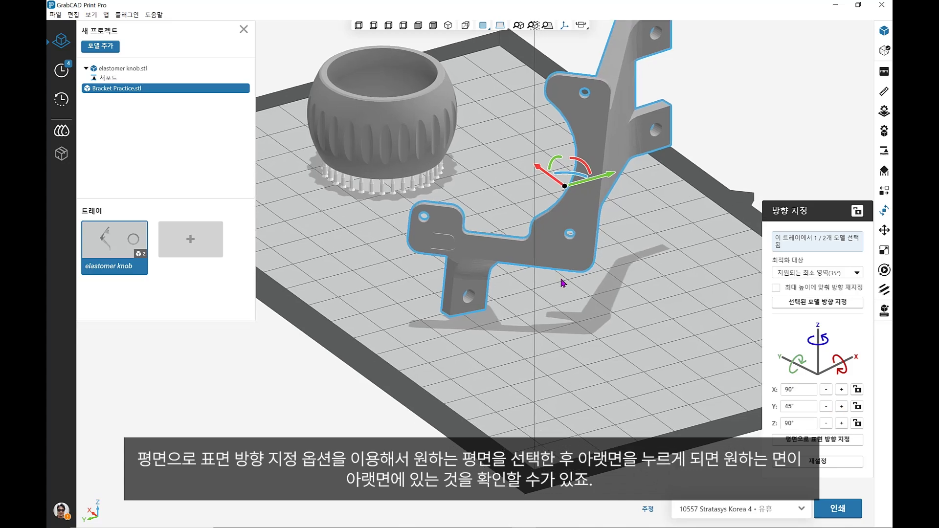
right_drag(563, 283, 670, 286)
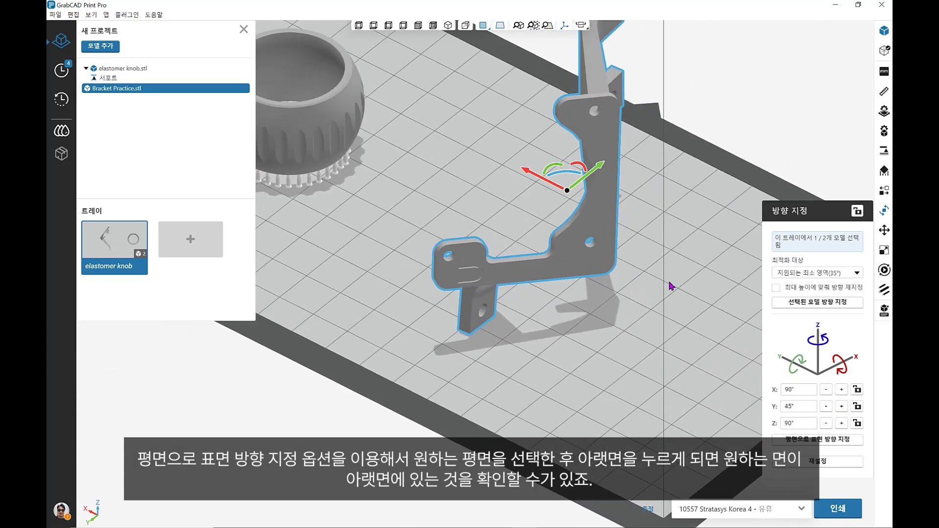
click(820, 440)
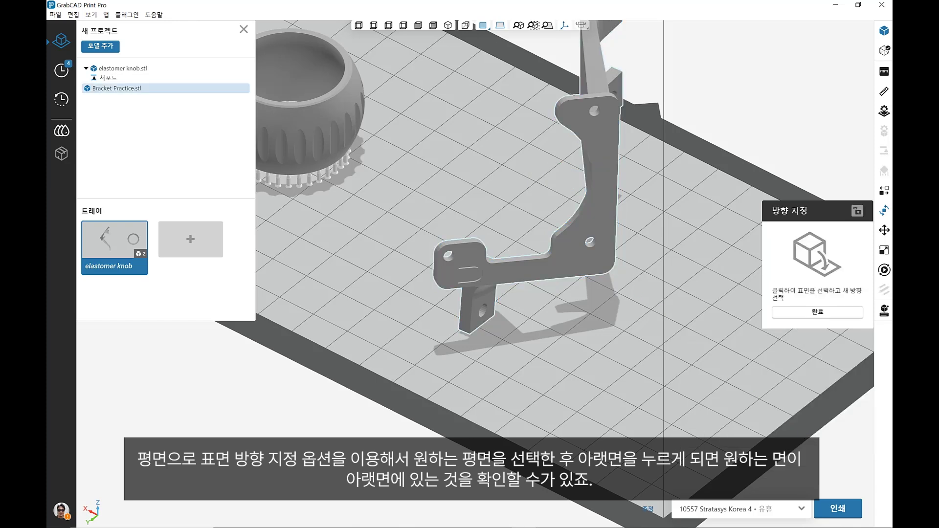
click(599, 219)
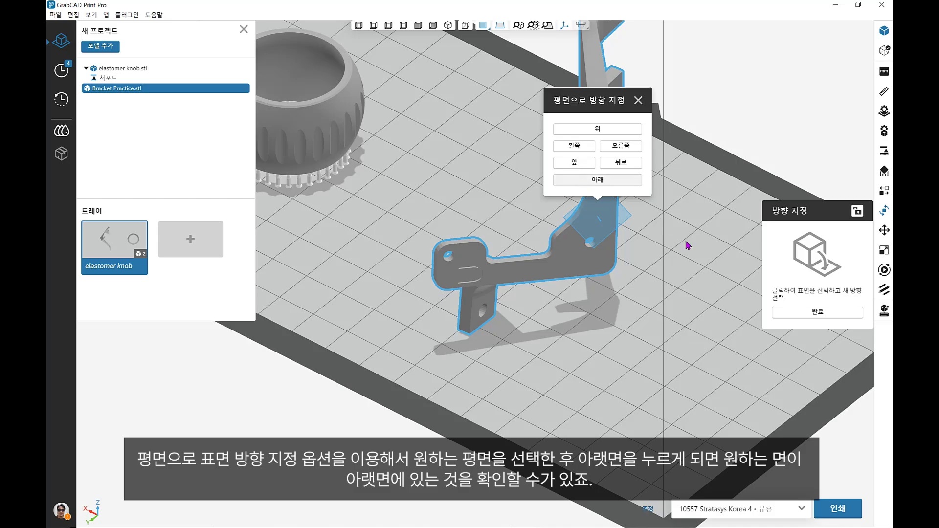
middle_drag(611, 253, 659, 268)
middle_drag(542, 218, 522, 179)
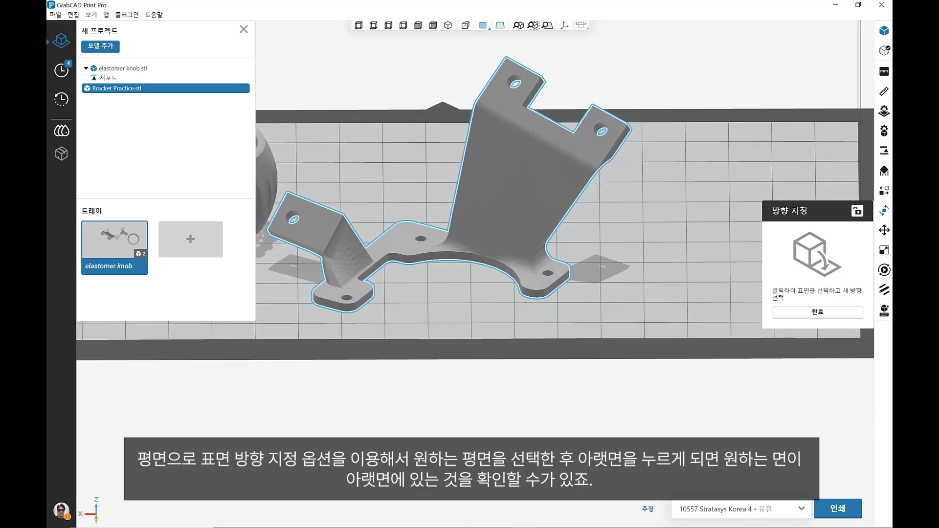
key(Escape)
drag(515, 189, 608, 153)
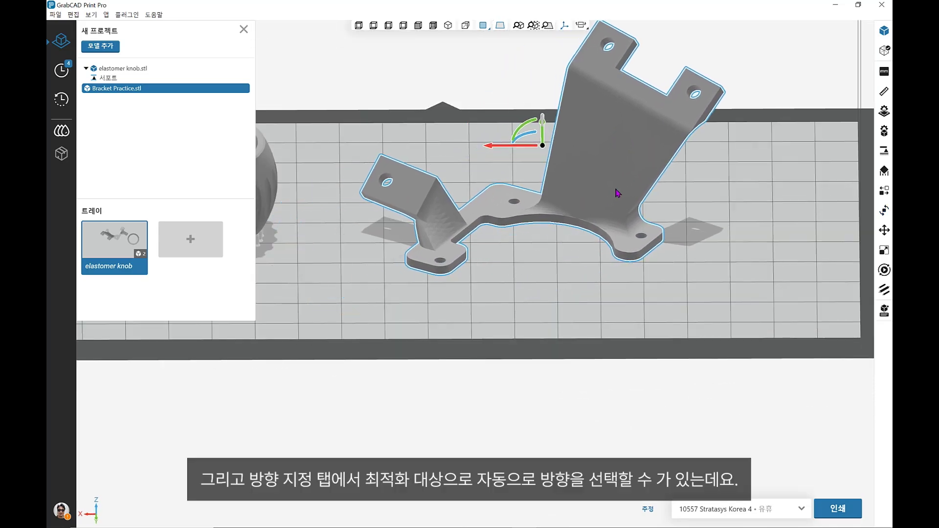
mouse_move(617, 192)
middle_down()
mouse_move(366, 184)
mouse_move(615, 201)
middle_up()
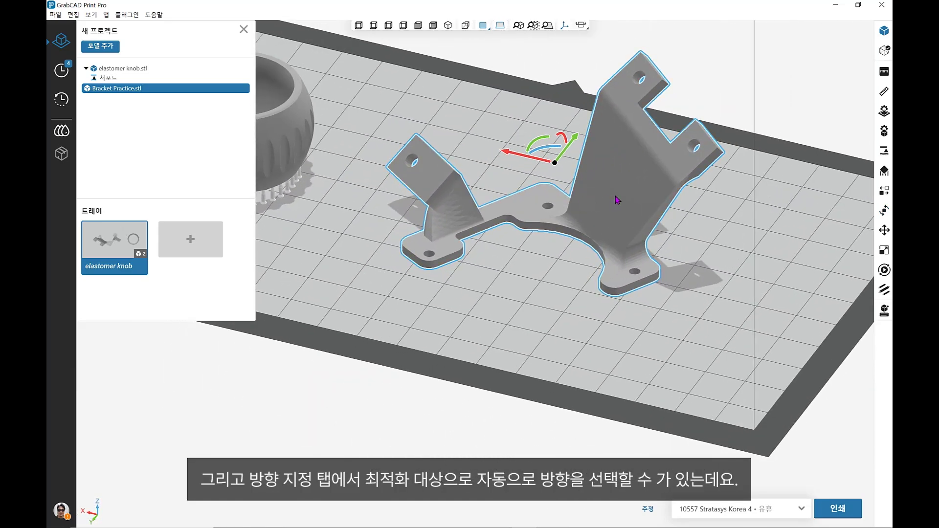
Auto-orient the Bracket Practice model with the optimization target set to minimum height (최소 높이) and inspect it.
click(886, 212)
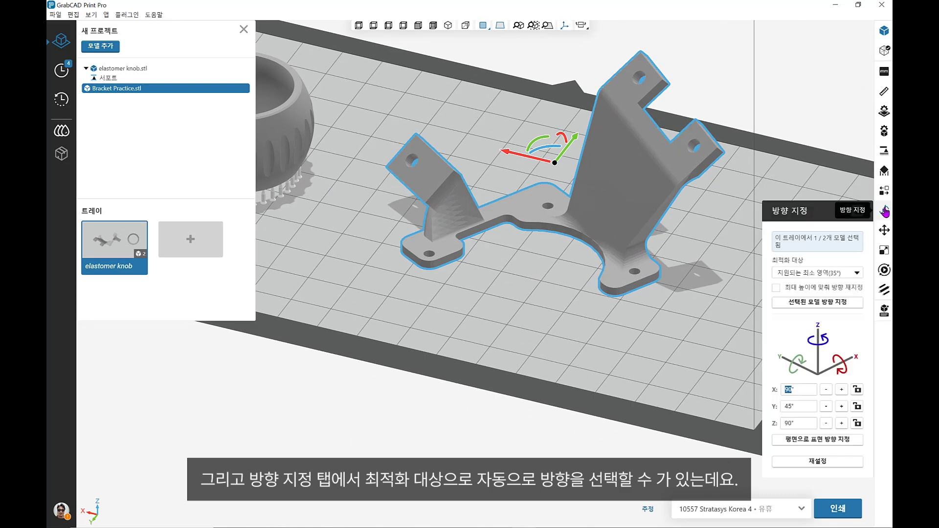
click(804, 273)
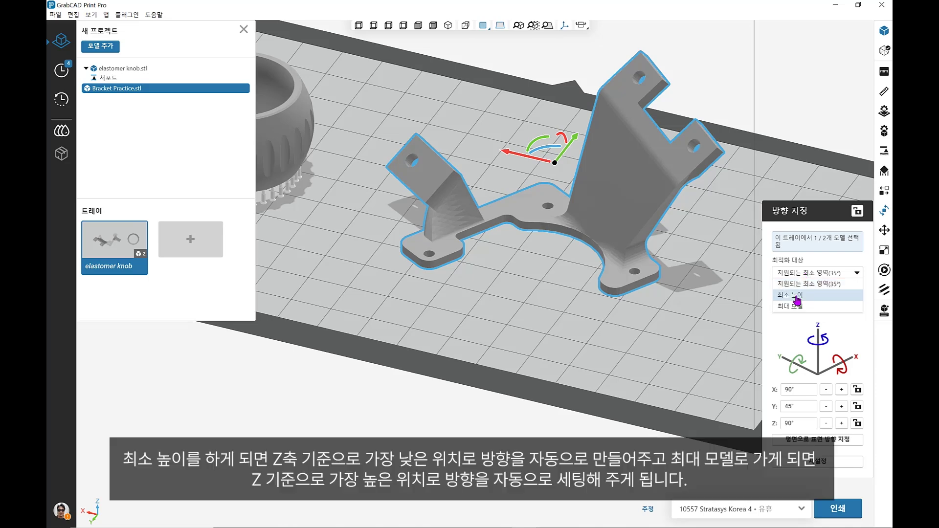
click(796, 296)
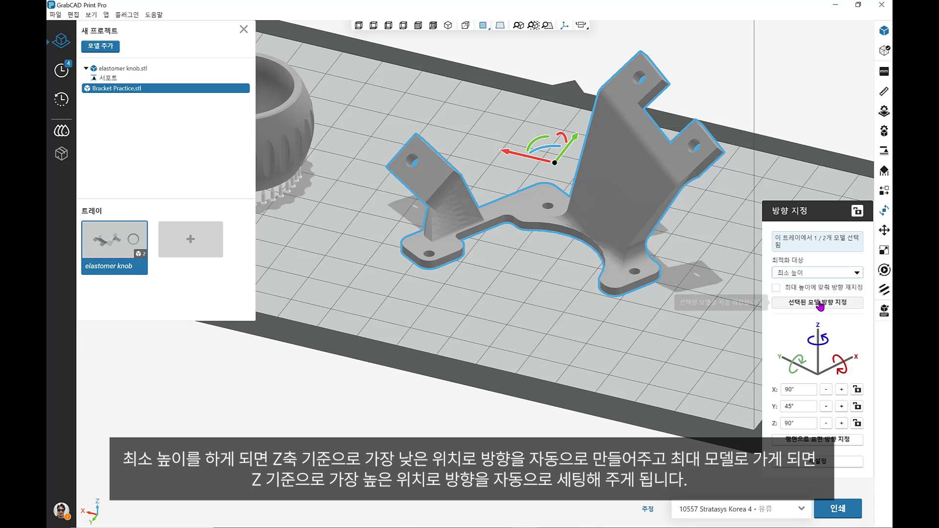
click(819, 302)
middle_drag(483, 214, 628, 207)
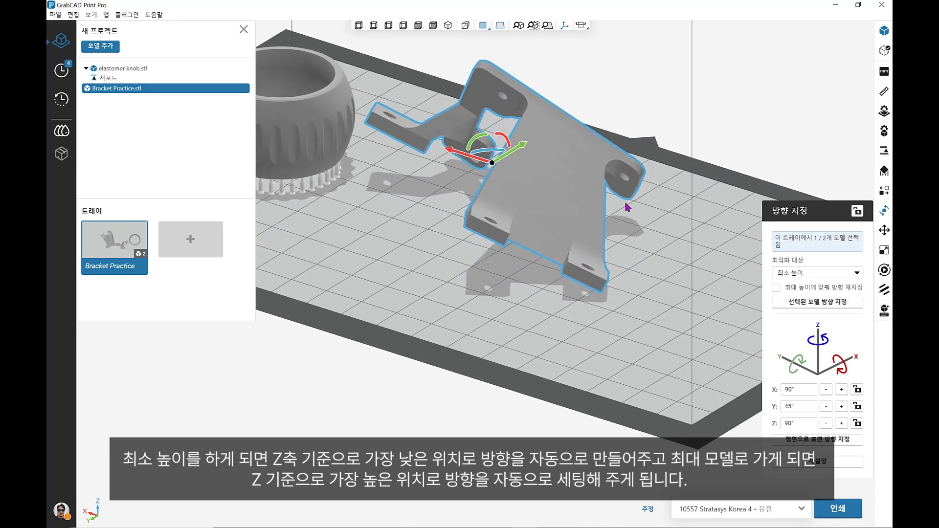
Auto-orient the Bracket Practice model with the optimization target set to 최대 모델 (maximum) and inspect it.
click(802, 273)
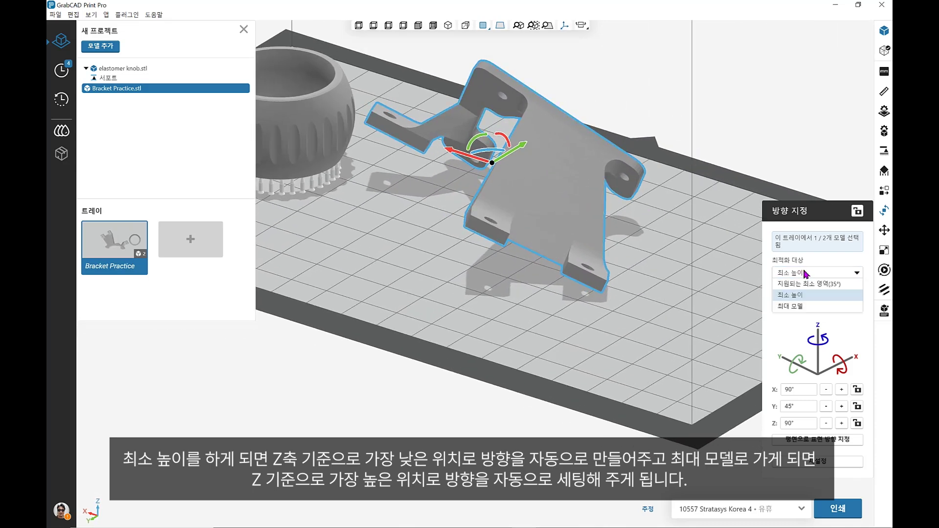
click(788, 306)
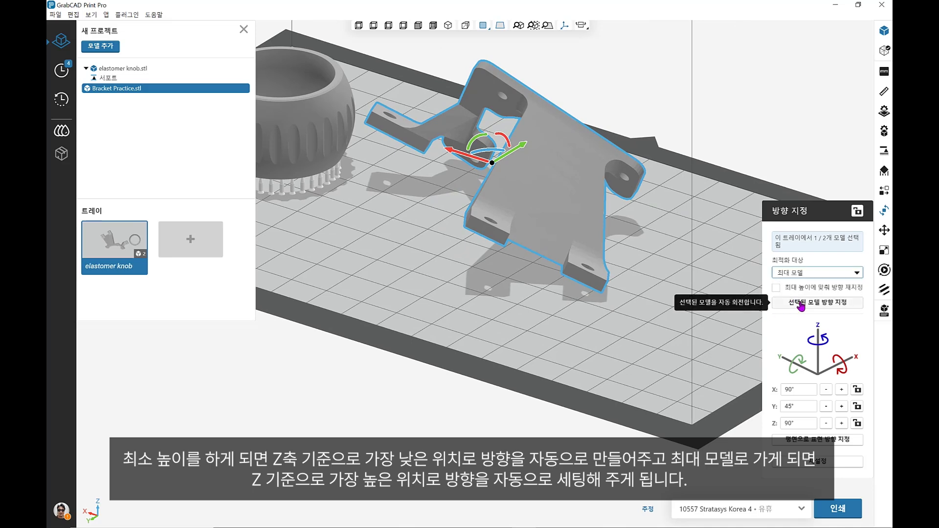
click(818, 302)
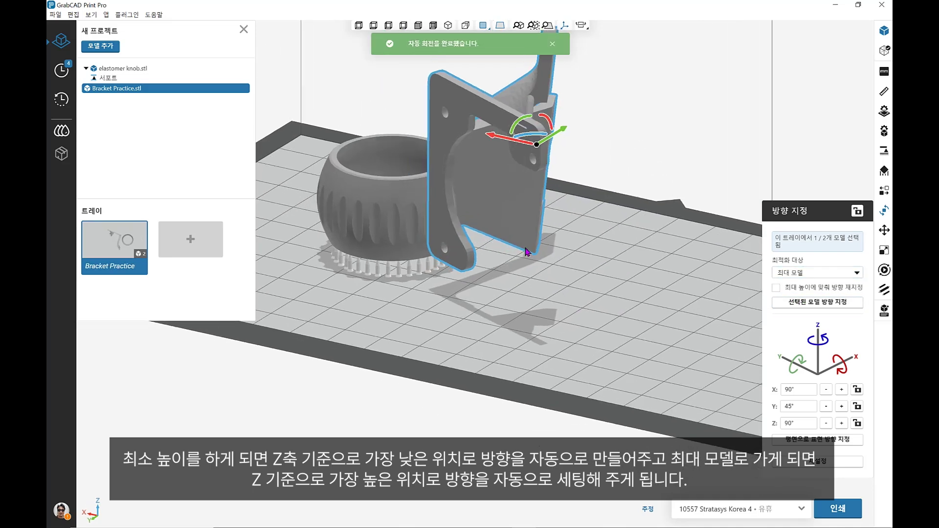
scroll(612, 243, down, 3)
middle_drag(592, 236, 499, 295)
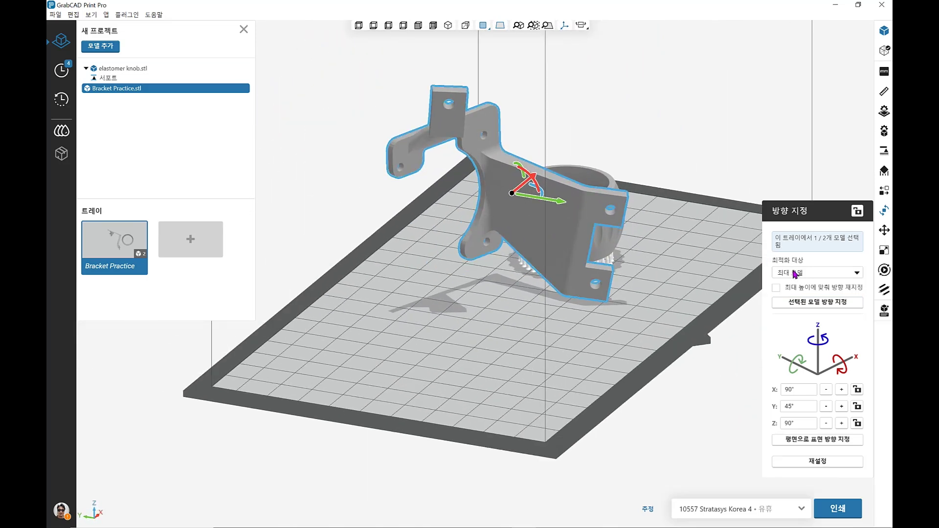
Auto-orient the Bracket Practice model with the optimization target set to 지원되는 최소 영역(35°) and inspect it.
click(810, 273)
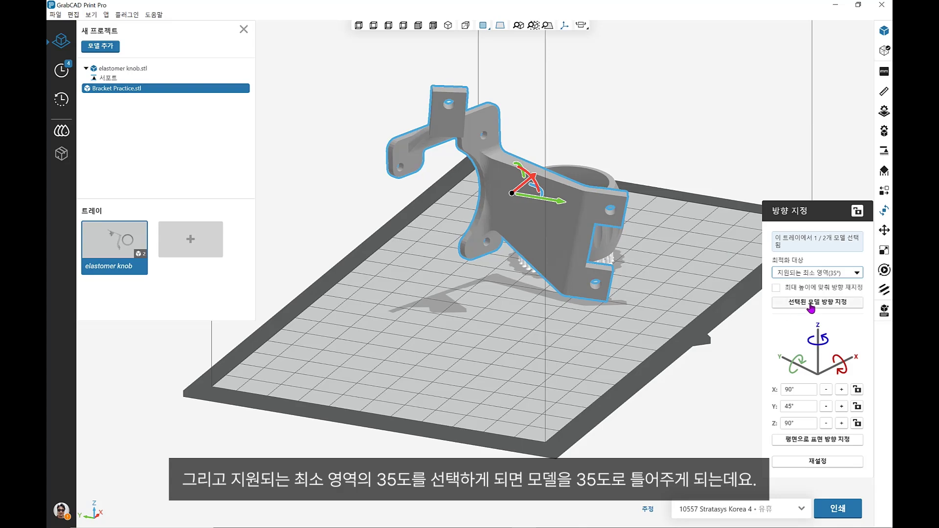
click(811, 303)
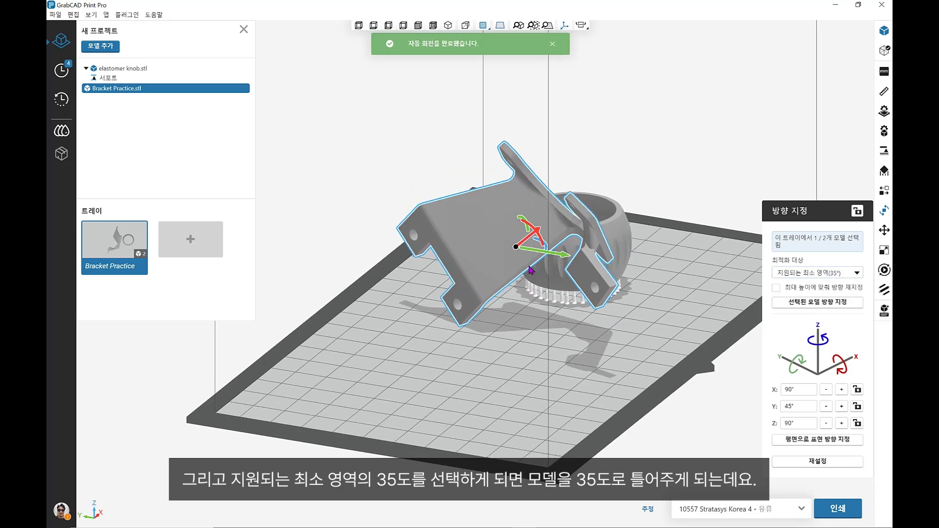
middle_drag(435, 245, 602, 232)
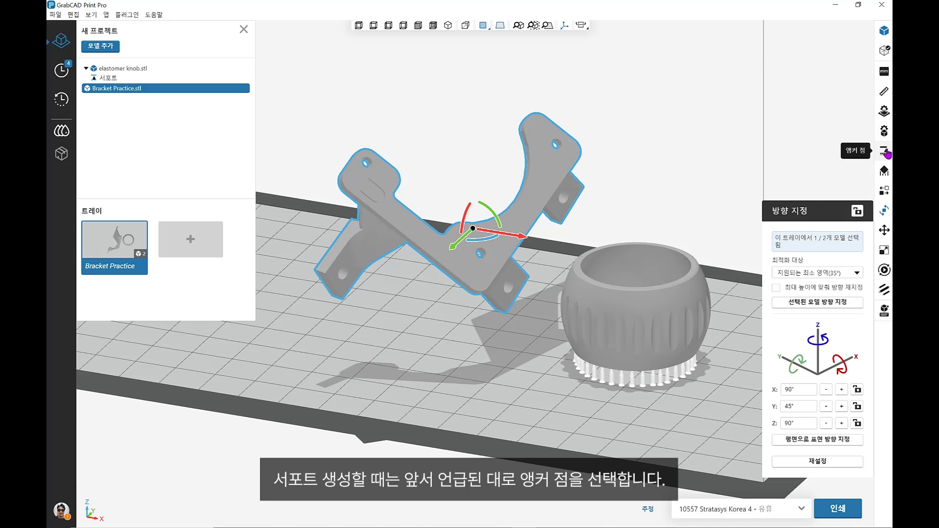
Generate anchor points for the Bracket Practice model with the Rigid profile settings and inspect them from below.
click(885, 153)
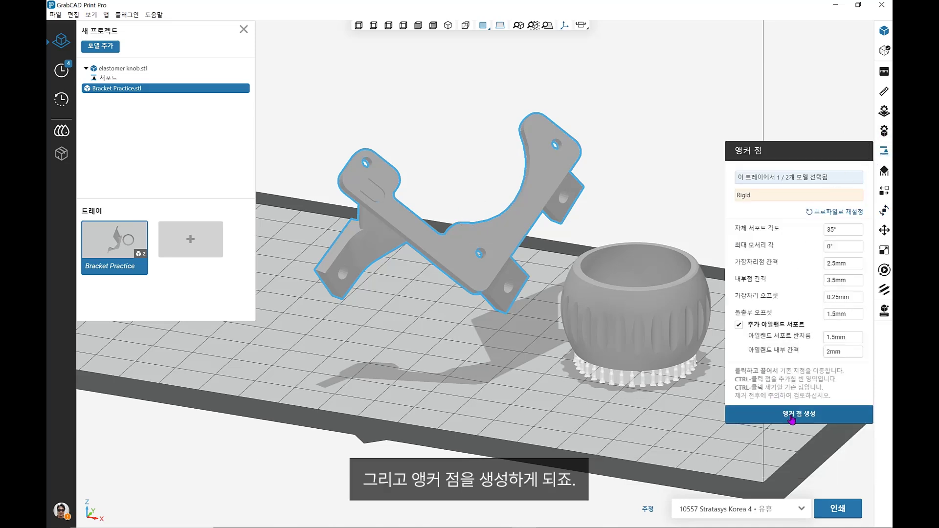
click(791, 415)
scroll(454, 281, up, 10)
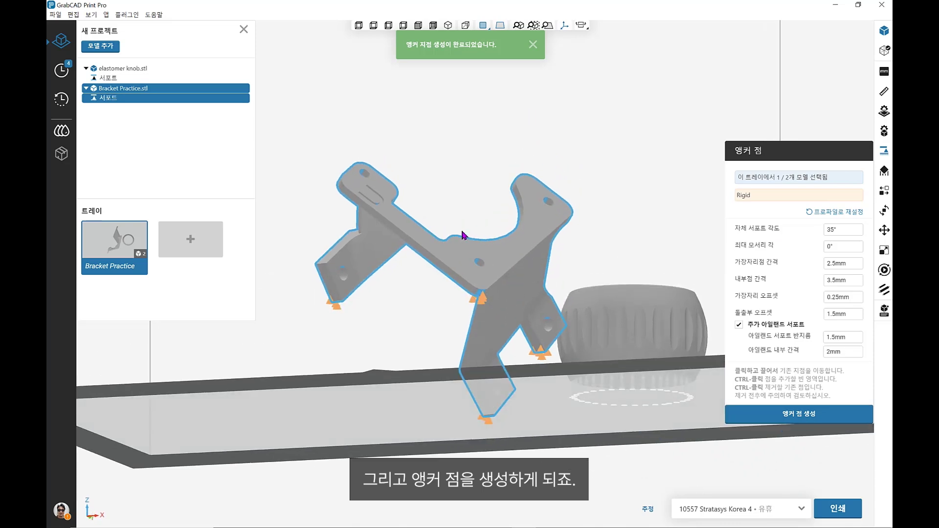
mouse_move(528, 244)
middle_down()
mouse_move(572, 226)
mouse_move(566, 218)
mouse_move(515, 231)
mouse_move(524, 240)
middle_up()
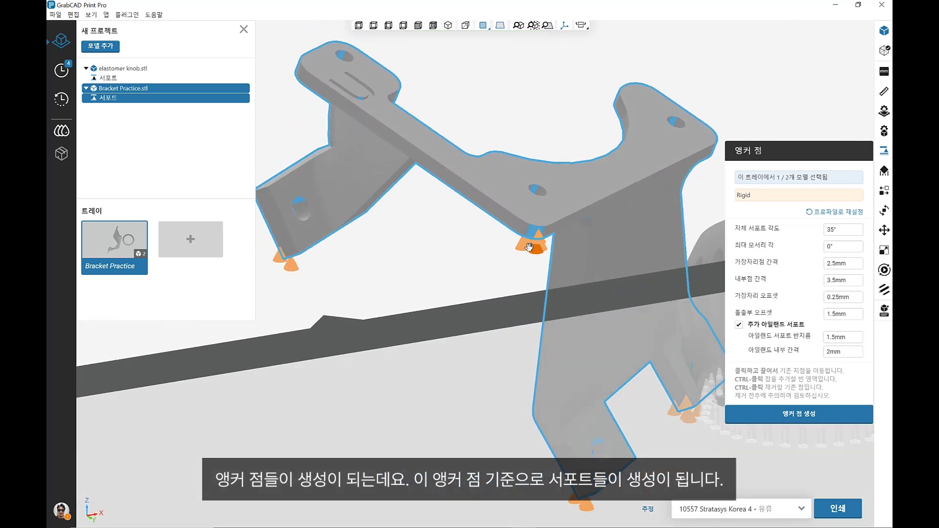
middle_drag(616, 424, 490, 217)
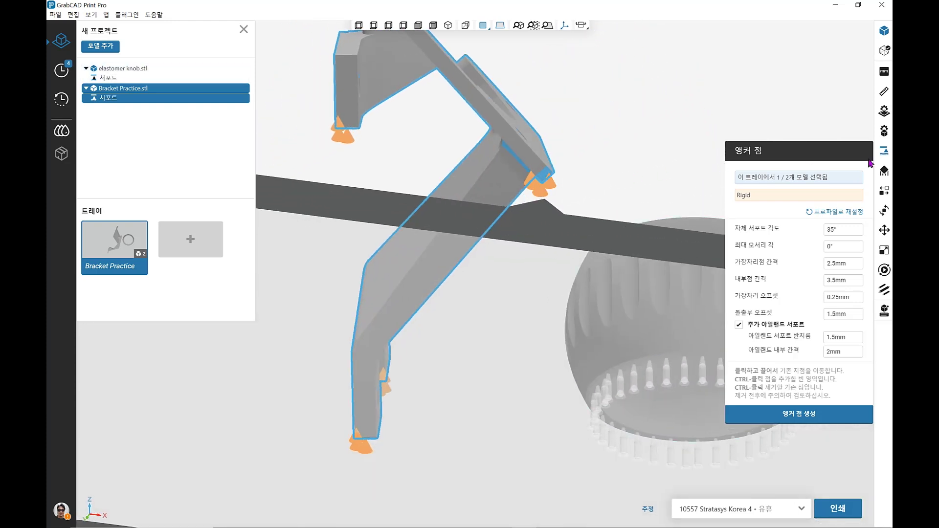
Generate supports for the Bracket Practice model from its anchor points and inspect the support structures from below.
click(886, 171)
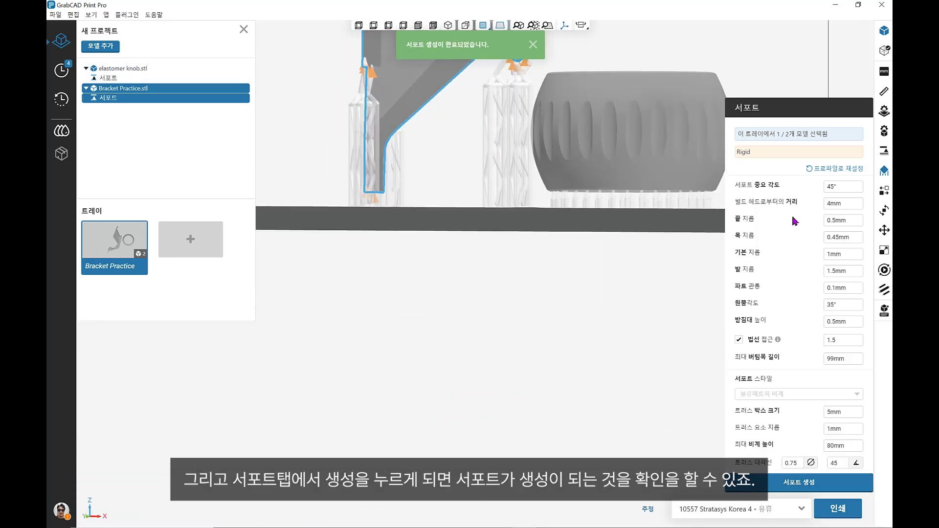
middle_drag(404, 146, 516, 214)
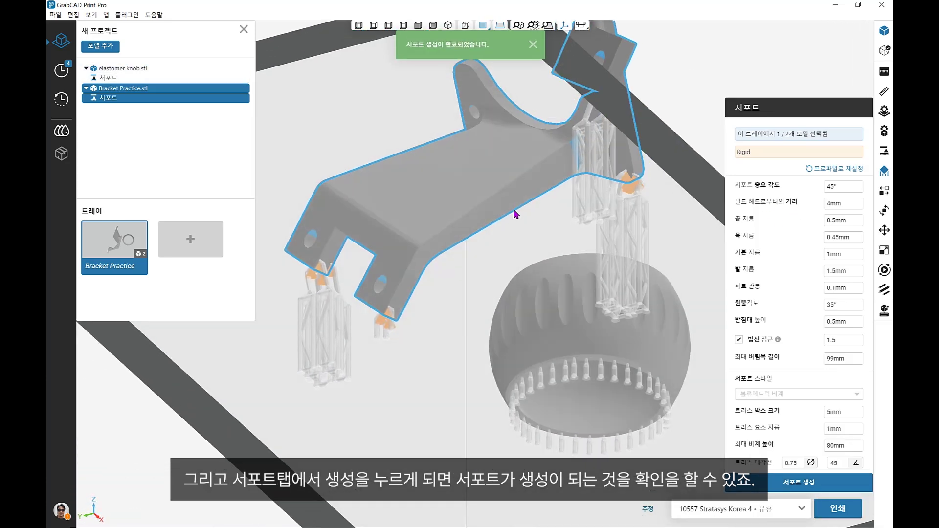
click(884, 189)
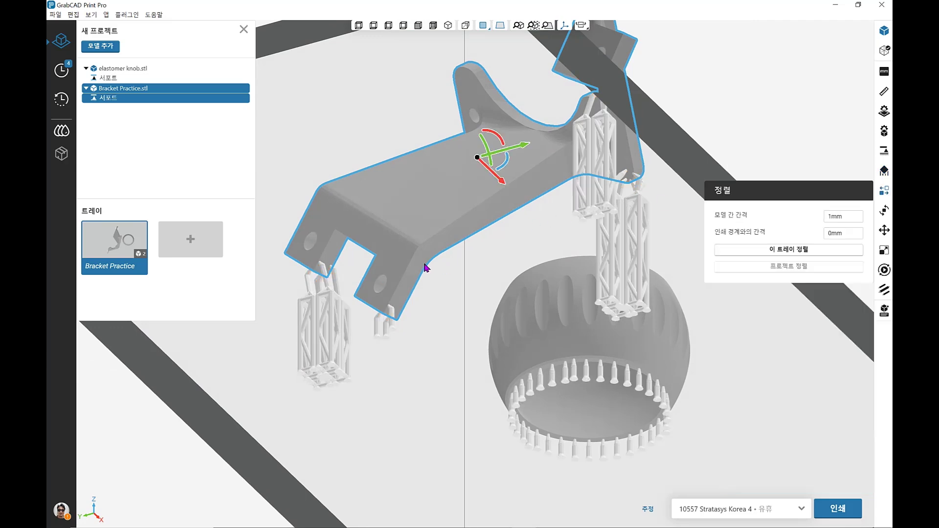
middle_drag(427, 266, 507, 156)
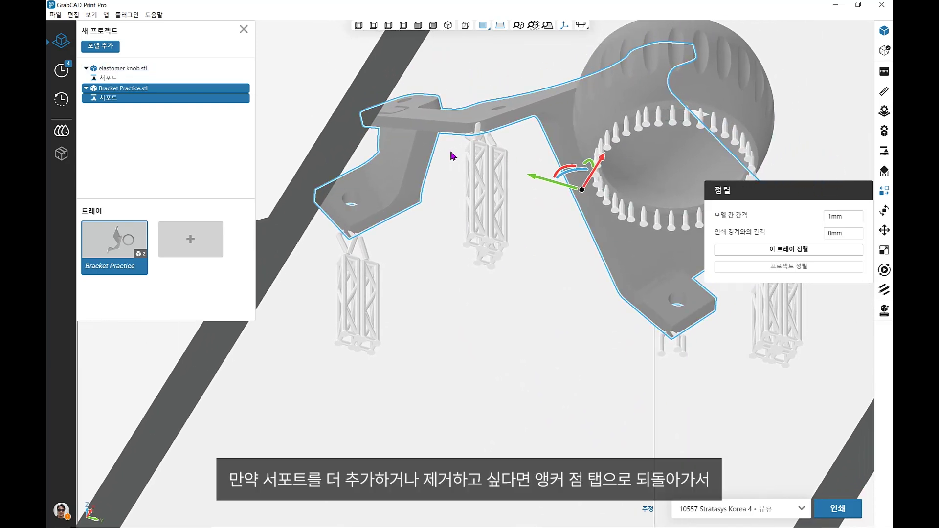
middle_drag(444, 216, 448, 230)
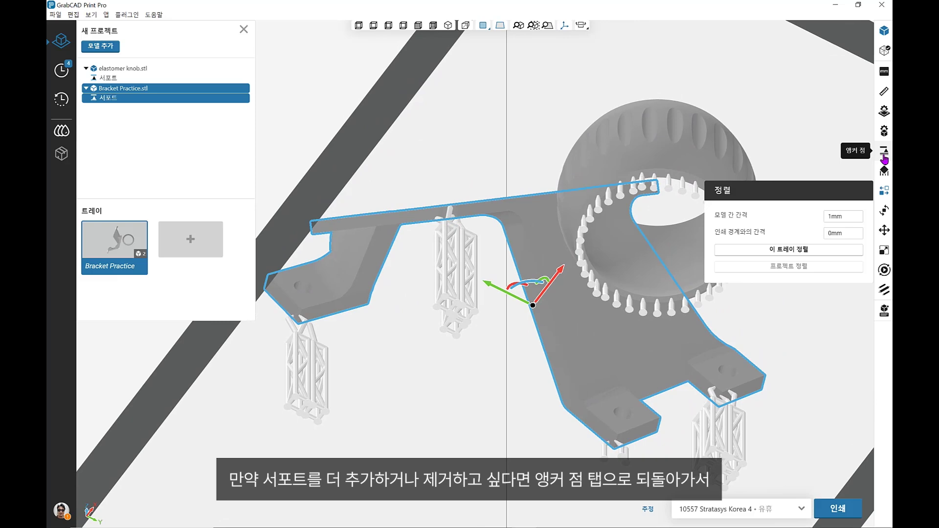
Add four anchor points in a row along the lower edge of the highlighted face on the bracket's curved arm.
click(885, 152)
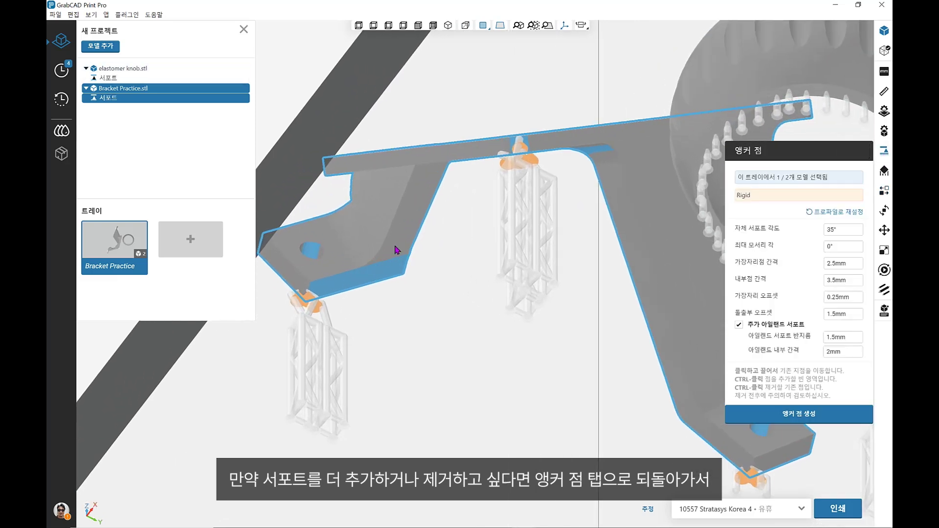
middle_drag(394, 246, 421, 197)
middle_drag(427, 309, 430, 238)
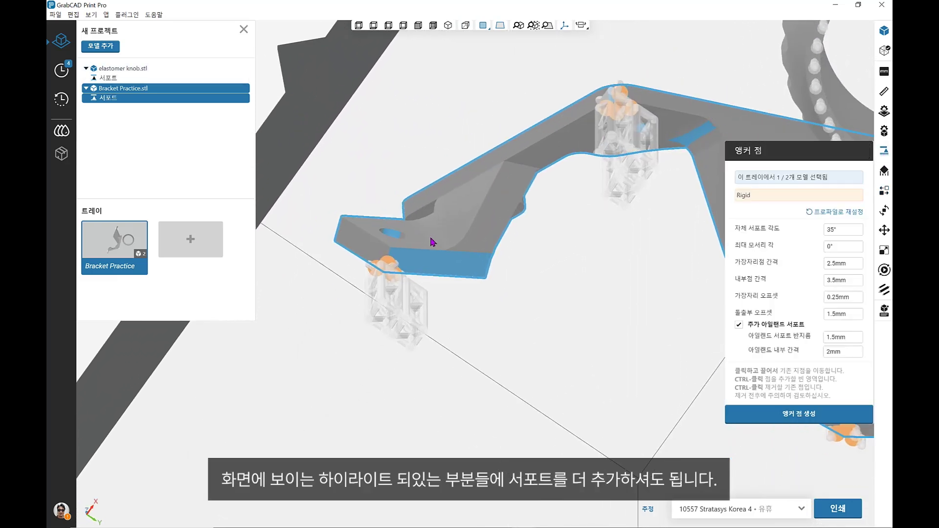
scroll(432, 242, up, 1)
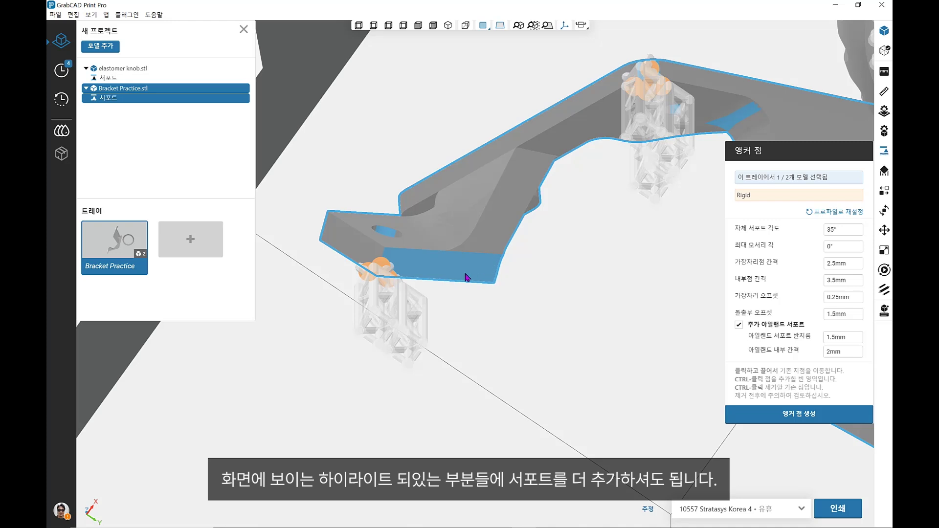
middle_drag(417, 250, 404, 263)
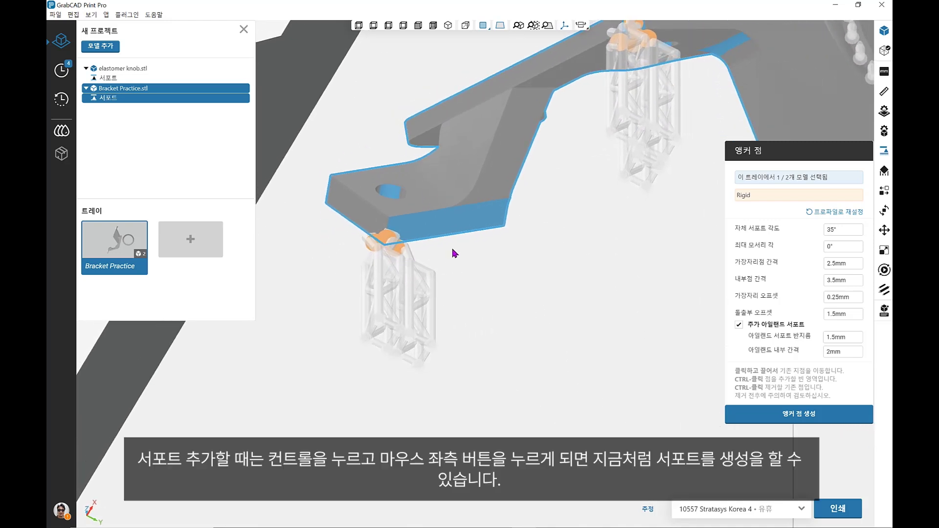
ctrl+click(412, 236)
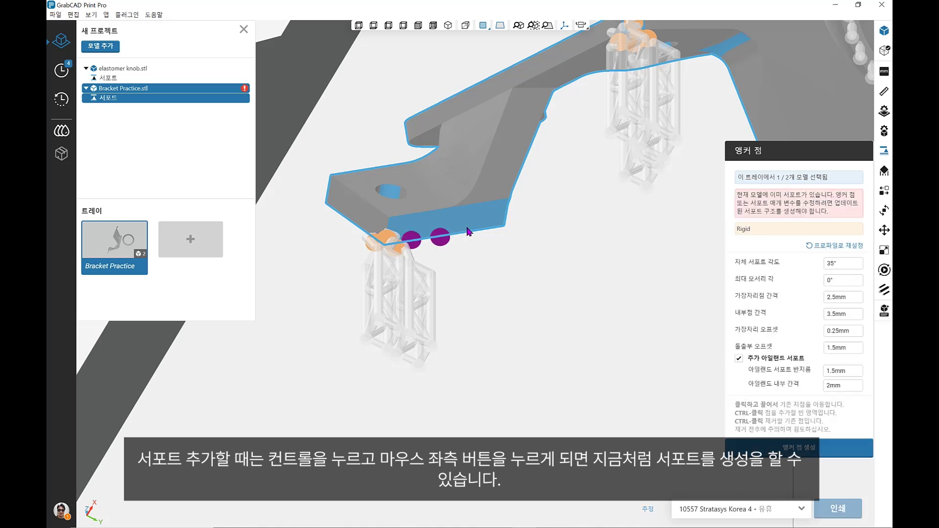
middle_drag(503, 222, 575, 184)
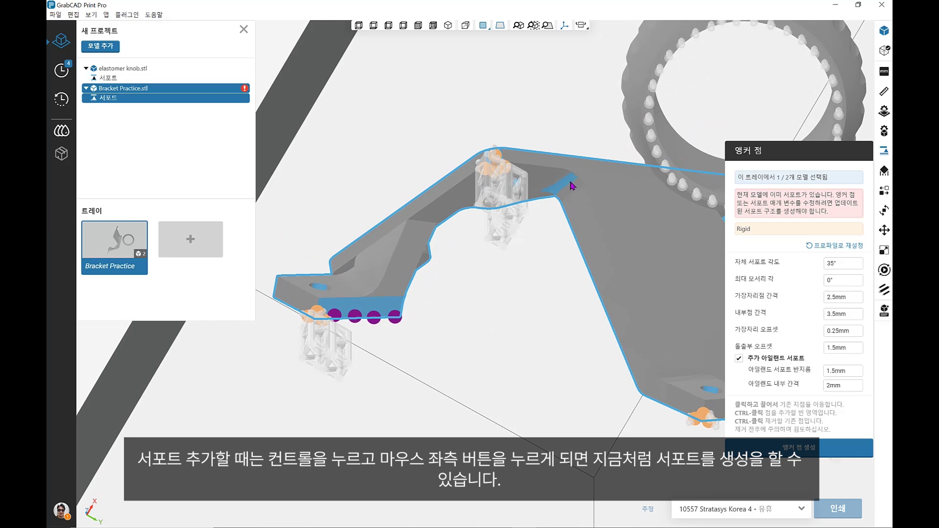
Add two anchor points at the bracket's highlighted inner corner and three along the lower edge of one base tab.
ctrl+click(572, 184)
ctrl+click(557, 194)
ctrl+middle_drag(633, 272, 457, 191)
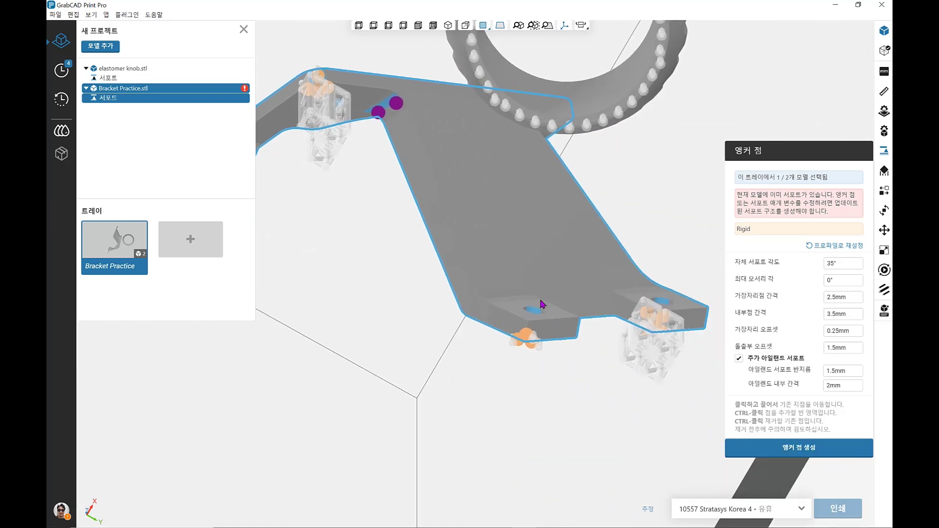
middle_drag(541, 304, 553, 323)
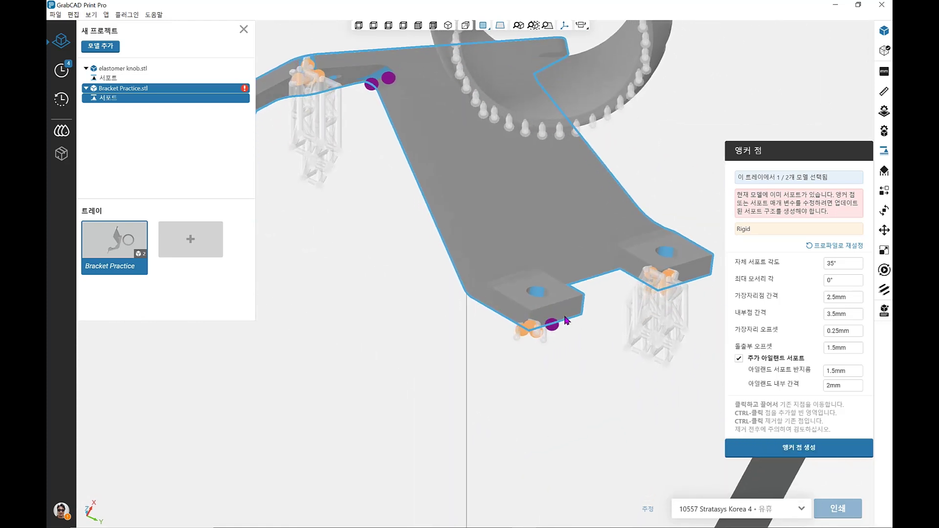
ctrl+click(578, 313)
scroll(500, 292, down, 1)
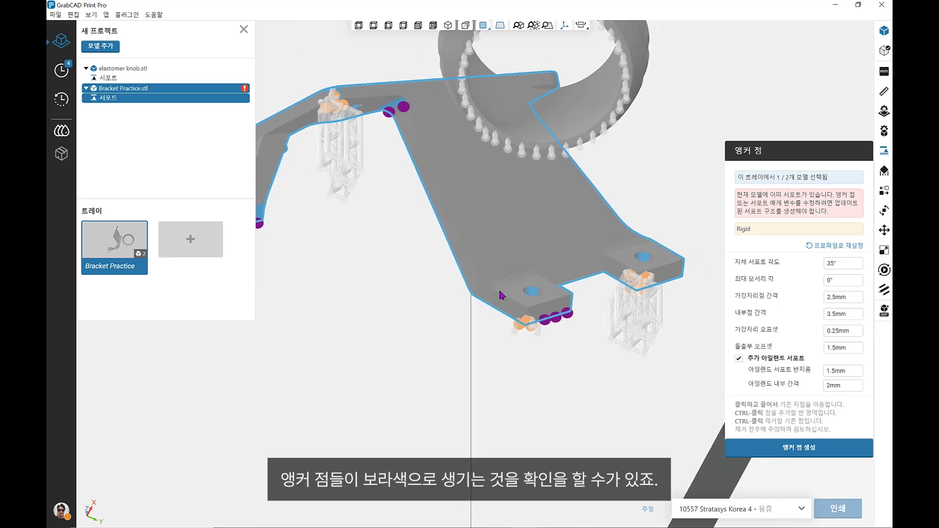
Add extra anchor points on the arm's highlighted face above the edge row, and remove those extra points again.
ctrl+middle_drag(325, 218, 419, 240)
ctrl+middle_drag(359, 253, 390, 260)
scroll(331, 242, up, 2)
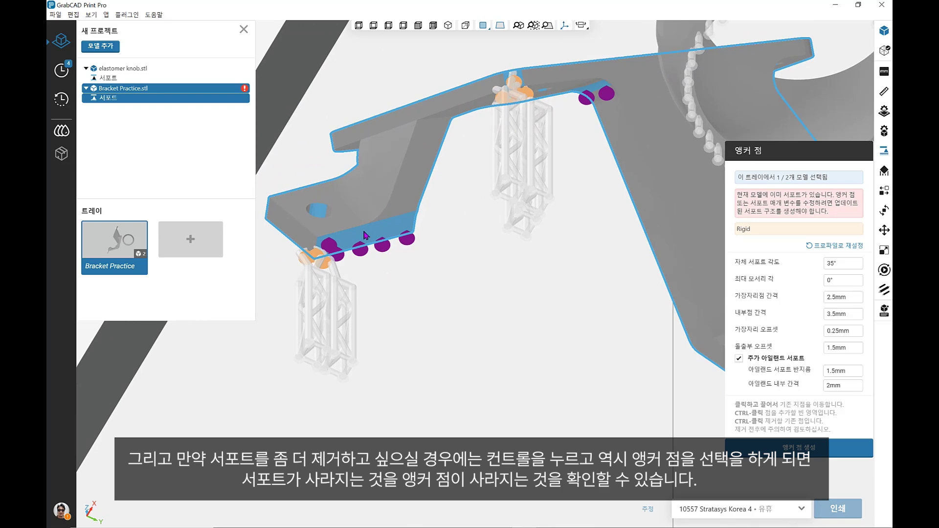
middle_drag(400, 244, 326, 272)
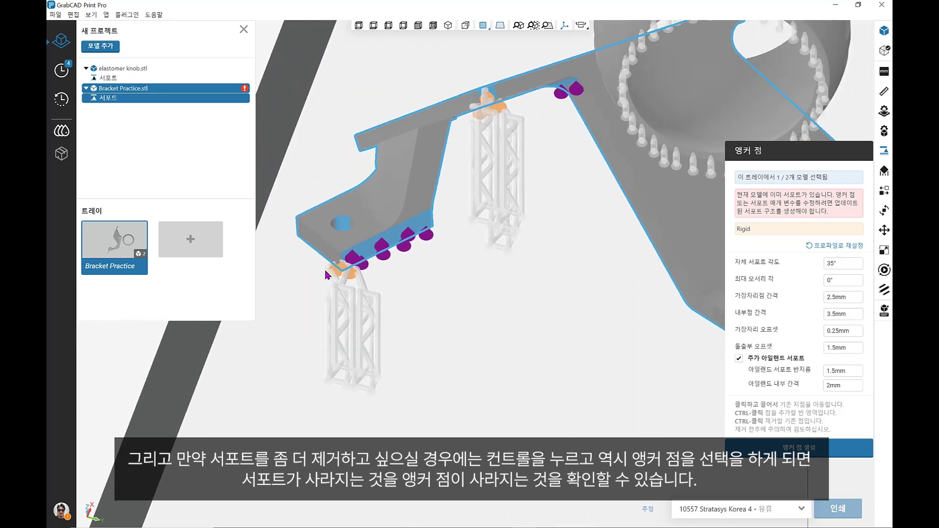
scroll(384, 222, up, 2)
middle_drag(386, 239, 410, 250)
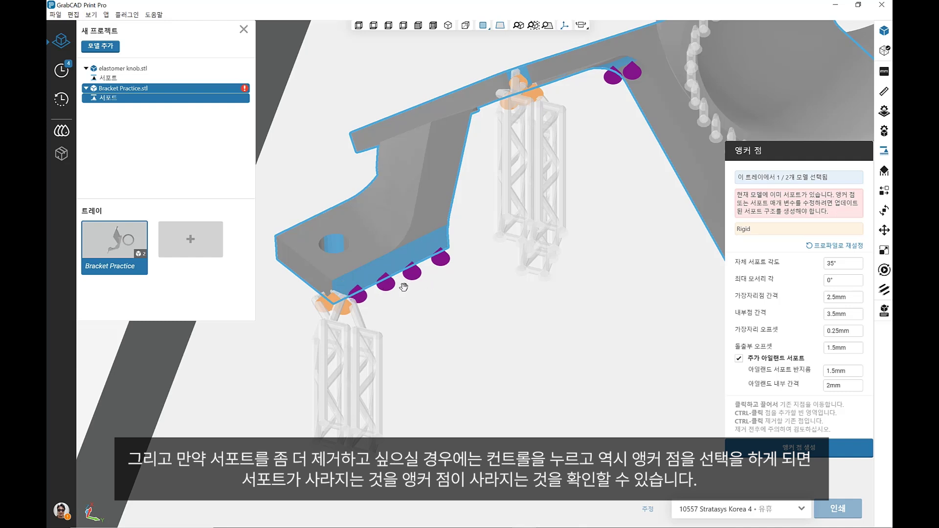
scroll(415, 271, down, 3)
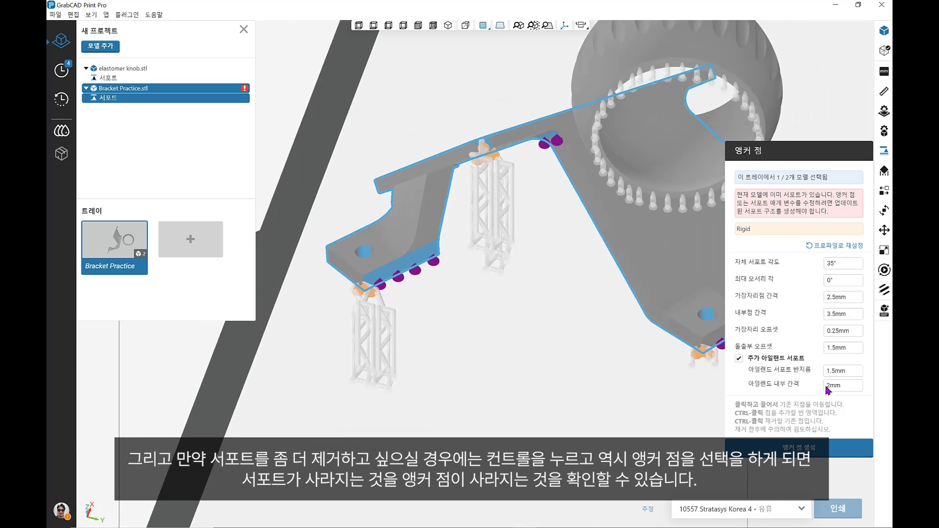
Regenerate the Bracket Practice supports with the added anchor points and inspect the updated structures.
right_drag(433, 229, 367, 225)
click(884, 172)
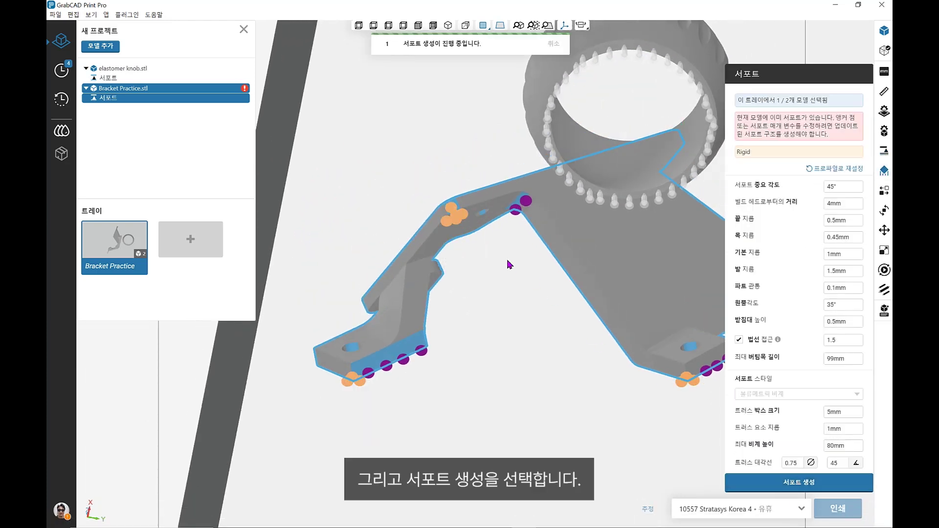
middle_drag(509, 262, 479, 237)
right_drag(479, 236, 664, 230)
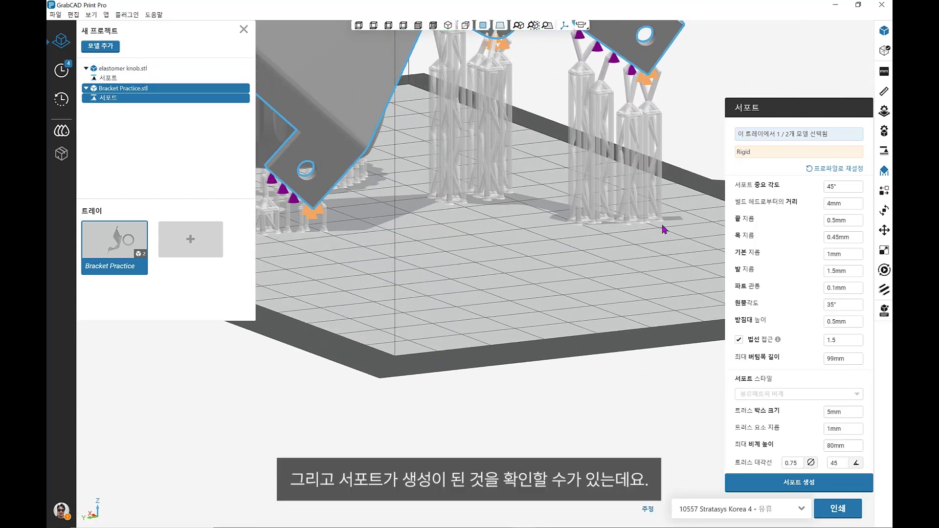
click(885, 196)
scroll(544, 212, down, 1)
middle_drag(522, 196, 533, 275)
scroll(429, 210, down, 2)
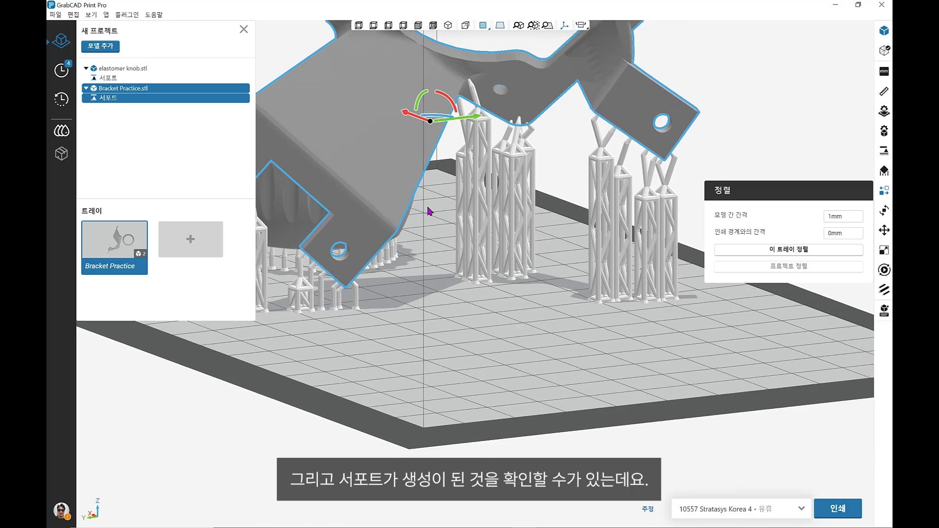
Rotate the Bracket Practice model about a quarter turn around the vertical axis and move it slightly away from the elastomer knob.
middle_drag(453, 244, 483, 275)
right_drag(484, 278, 578, 249)
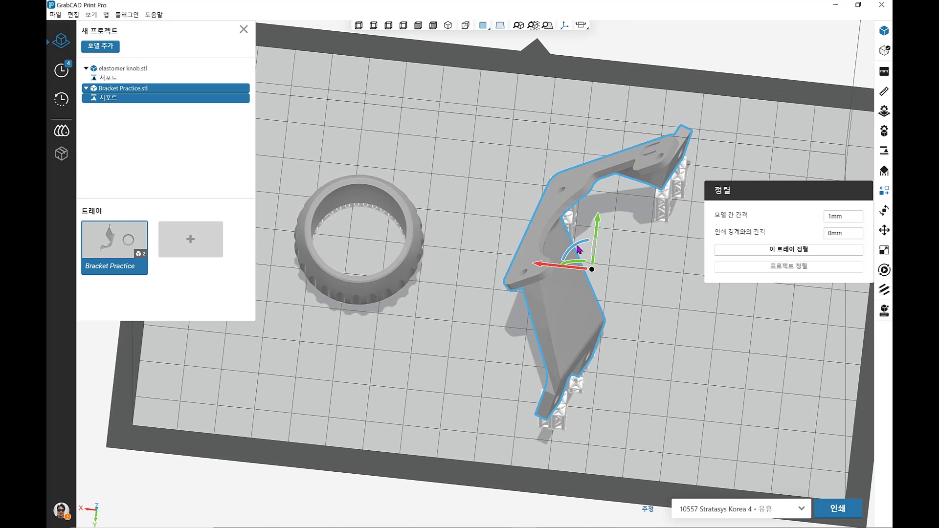
drag(580, 248, 602, 316)
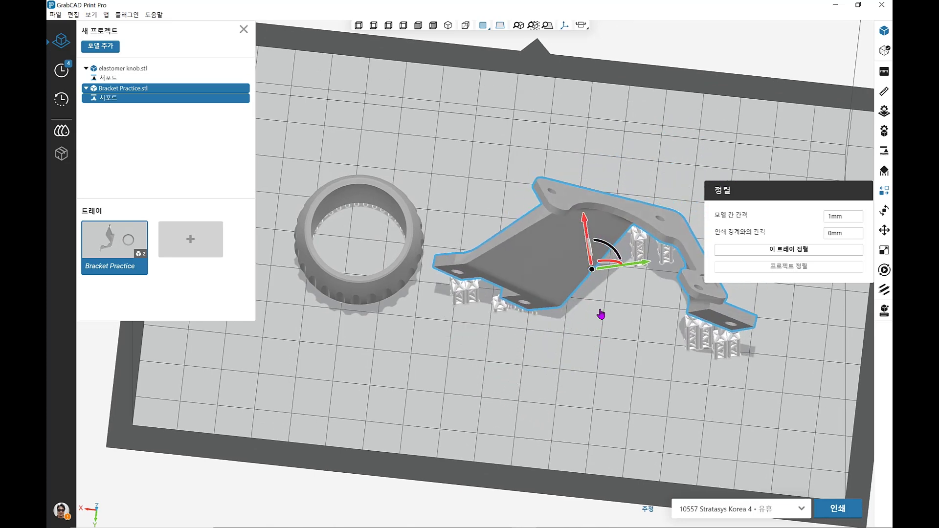
click(543, 286)
drag(508, 322, 624, 216)
right_drag(549, 275, 504, 301)
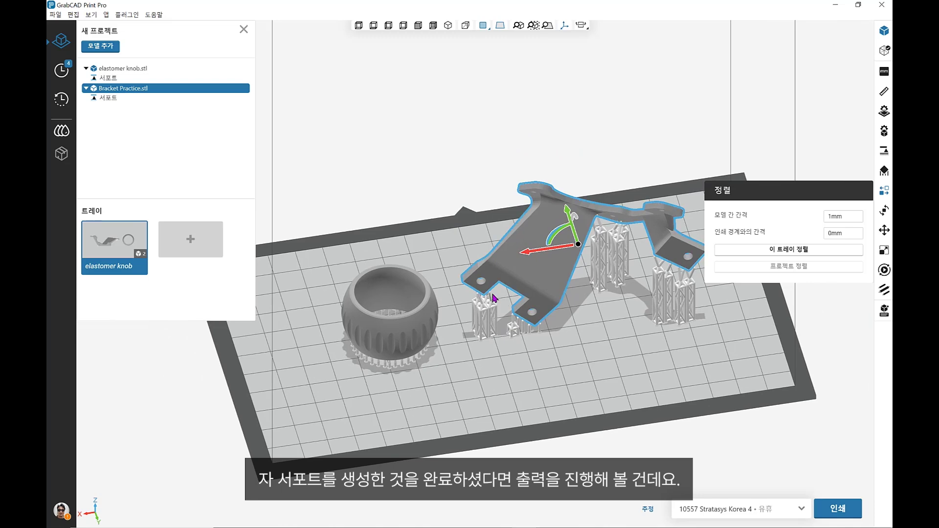
Deselect the models, run the tray estimate, and check the print time and model material usage.
click(454, 205)
right_drag(485, 264, 460, 277)
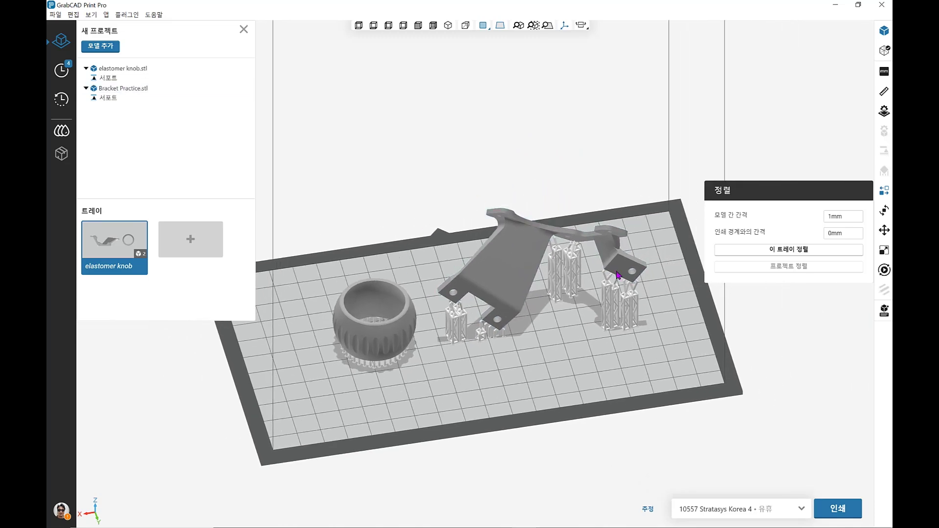
click(649, 510)
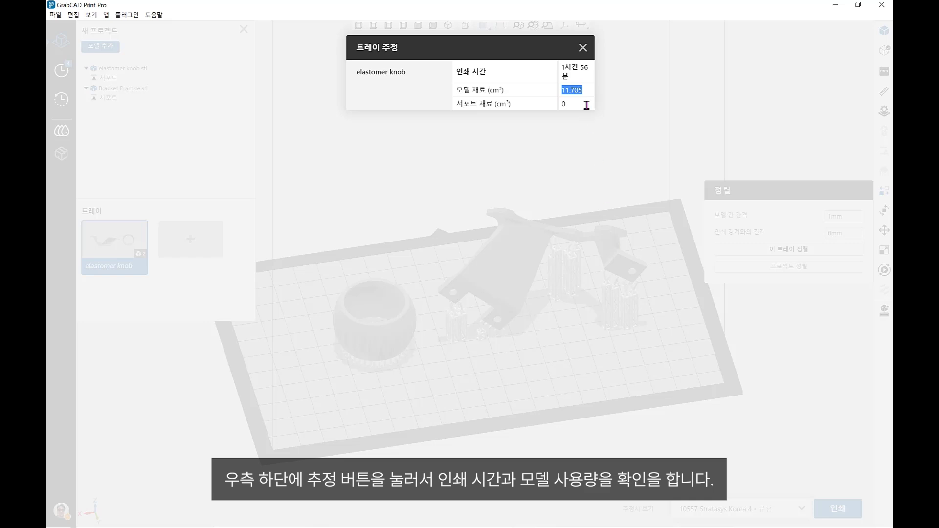
click(583, 47)
Open the print summary and check the enlarged tray preview and first-layer preview.
click(838, 509)
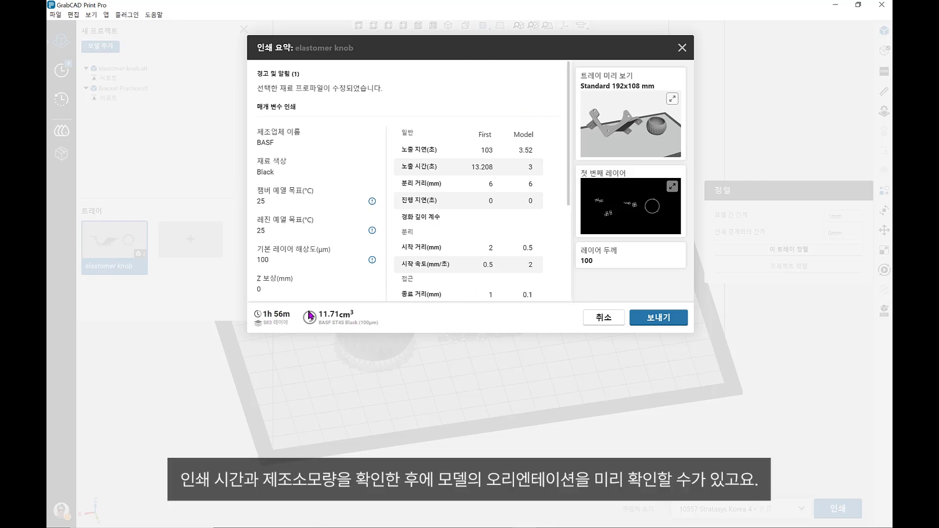
click(673, 99)
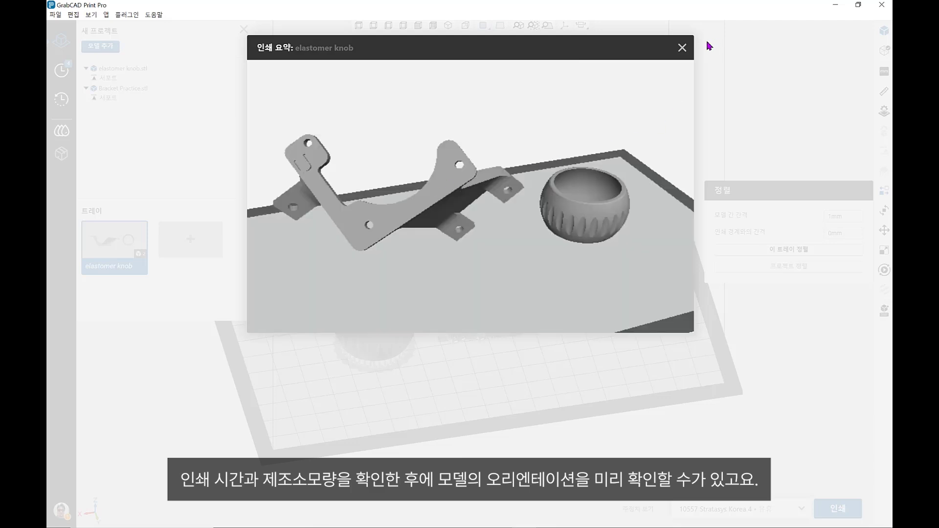
click(683, 49)
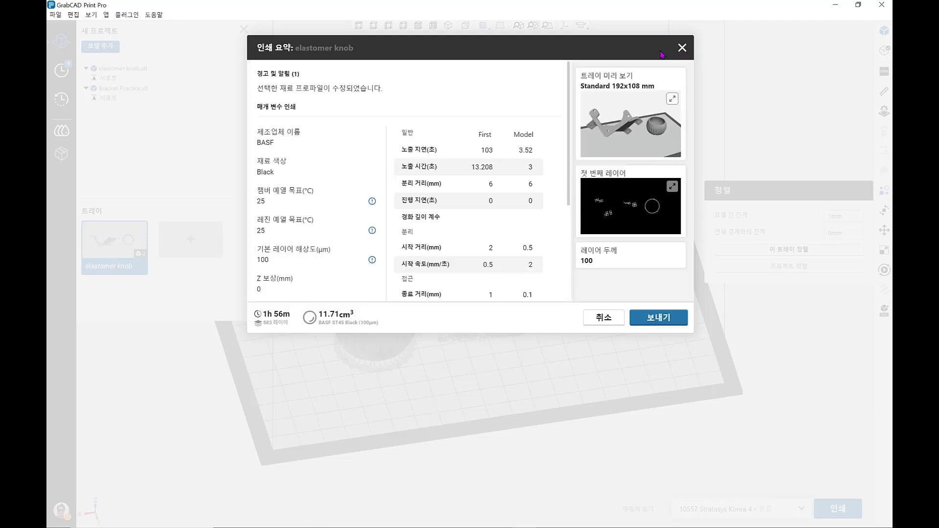
click(672, 187)
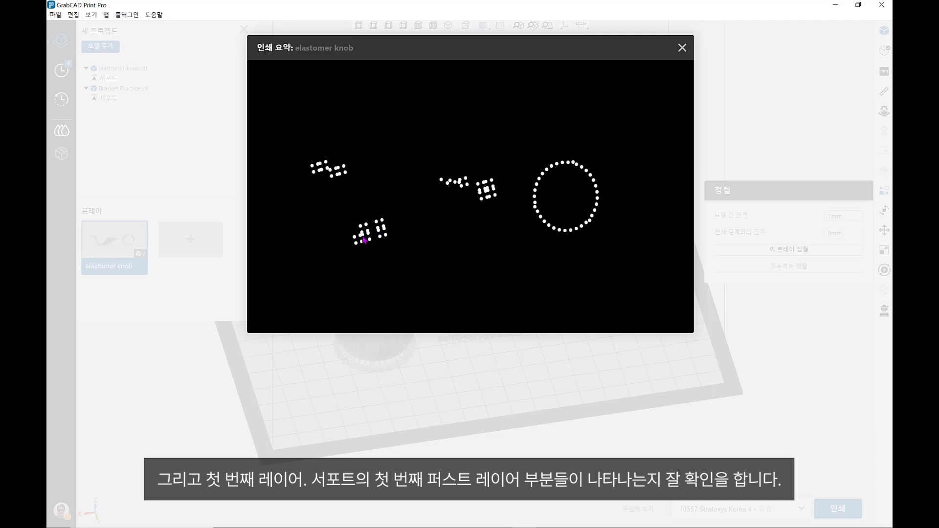
click(682, 47)
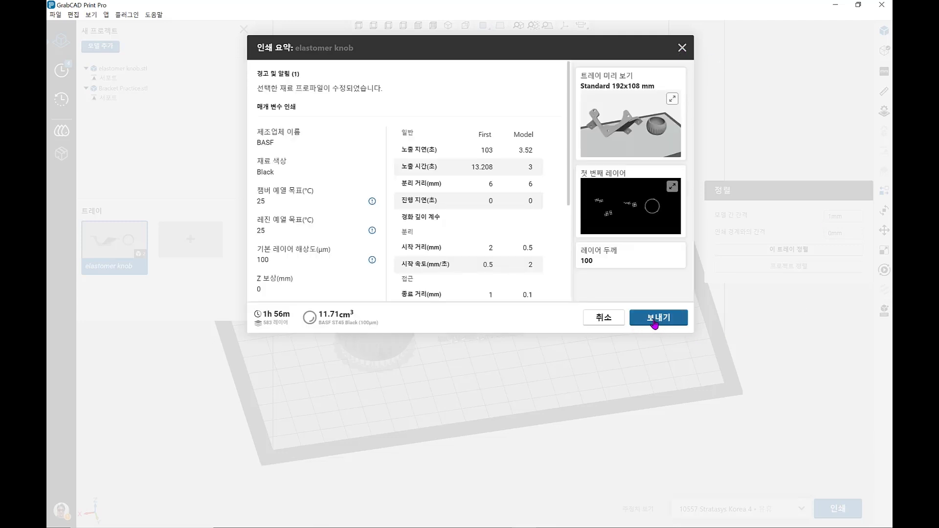